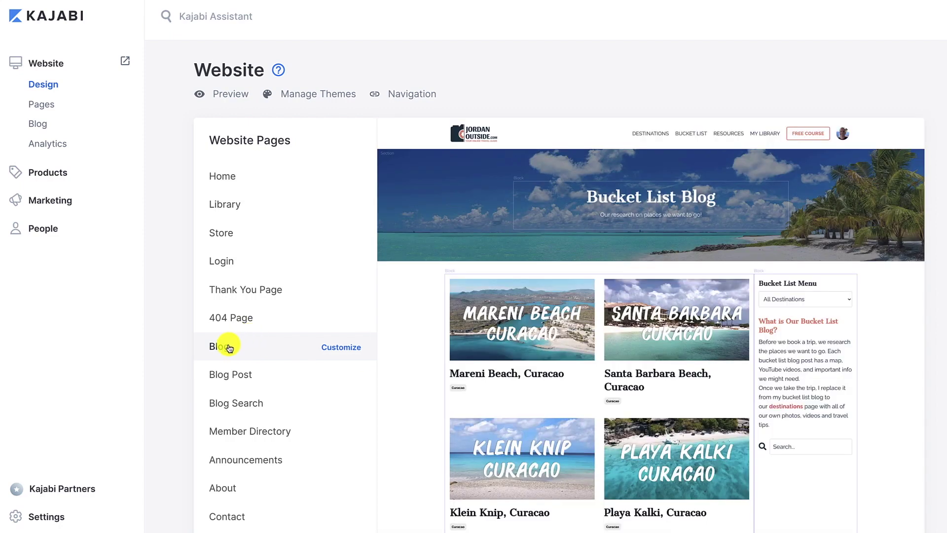
- Open the website's Blog Posts list from Website > Blog in the sidebar
{"action": "left_click", "coordinate": [39, 124]}
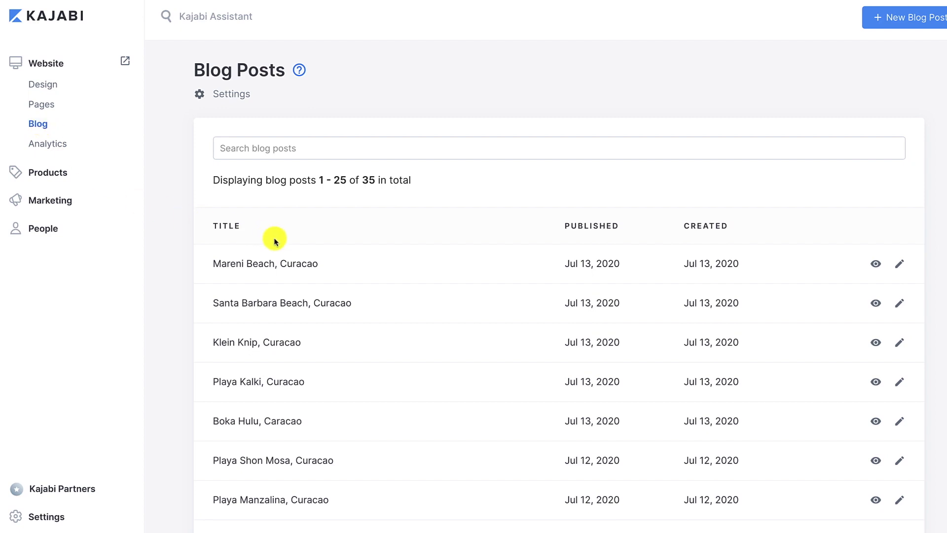
{"action": "scroll", "coordinate": [281, 401], "scroll_direction": "down", "scroll_amount": 4}
{"action": "scroll", "coordinate": [281, 402], "scroll_direction": "down", "scroll_amount": 5}
{"action": "scroll", "coordinate": [282, 402], "scroll_direction": "up", "scroll_amount": 9}
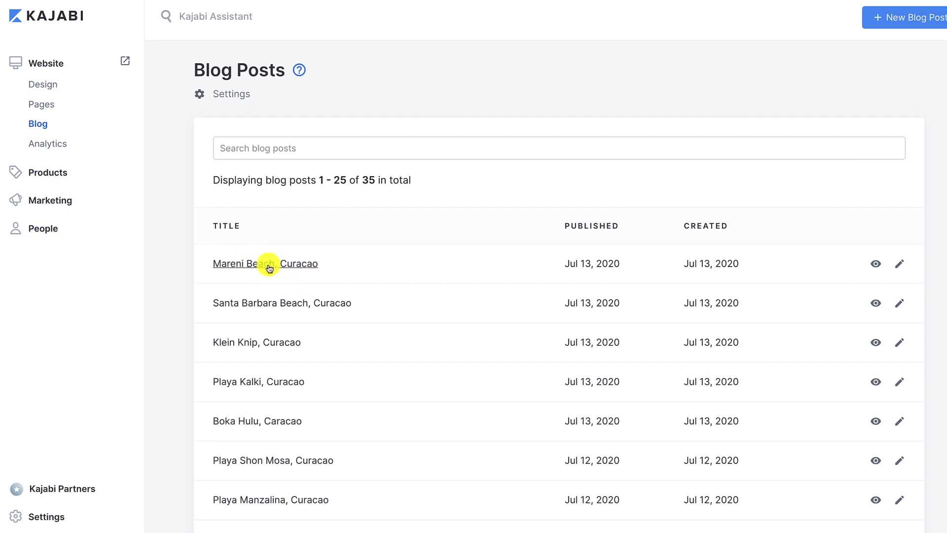
{"action": "left_click", "coordinate": [46, 85]}
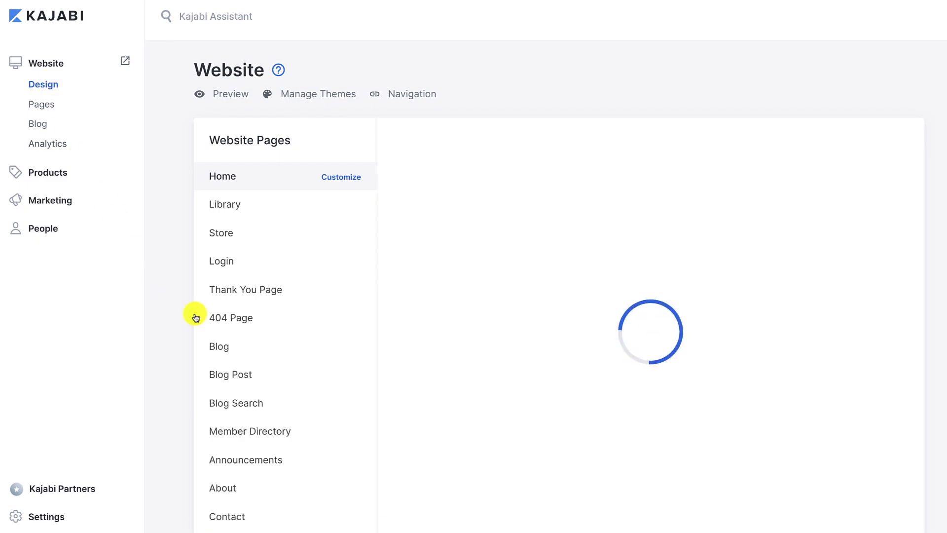
- Open the Bucket List Blog page in the page editor with the Blog row's Customize link
{"action": "mouse_move", "coordinate": [217, 348]}
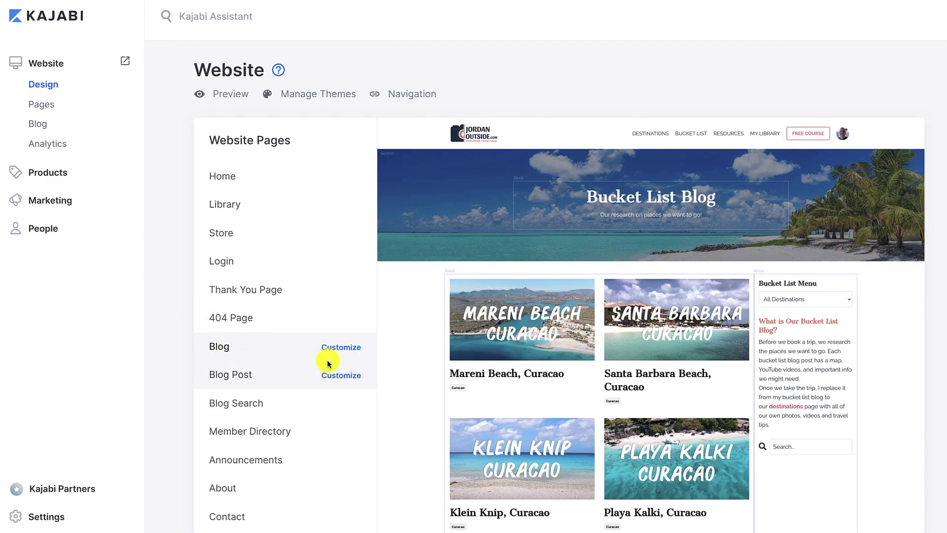
{"action": "mouse_move", "coordinate": [539, 350]}
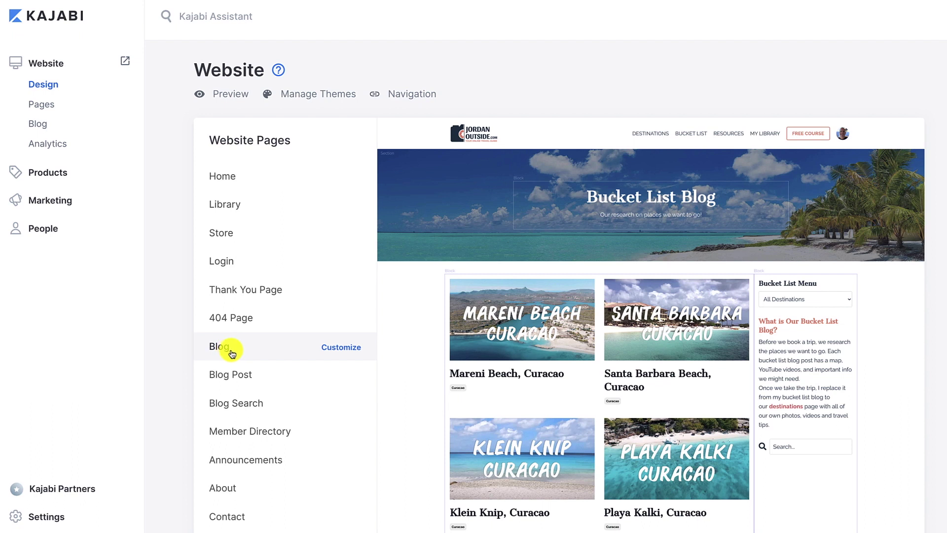
{"action": "left_click", "coordinate": [345, 349]}
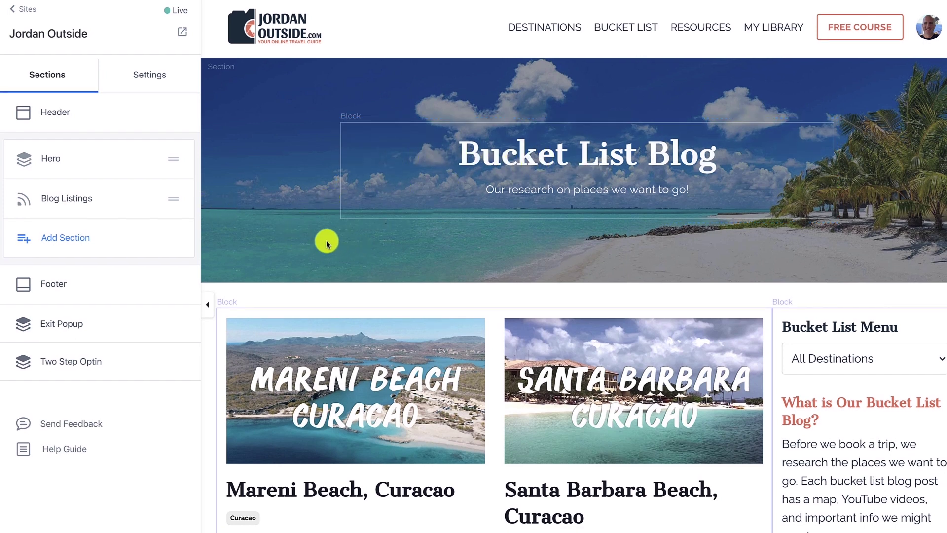
- Browse the Add Section picker without adding anything, then open the Hero section's settings
{"action": "left_click", "coordinate": [64, 241]}
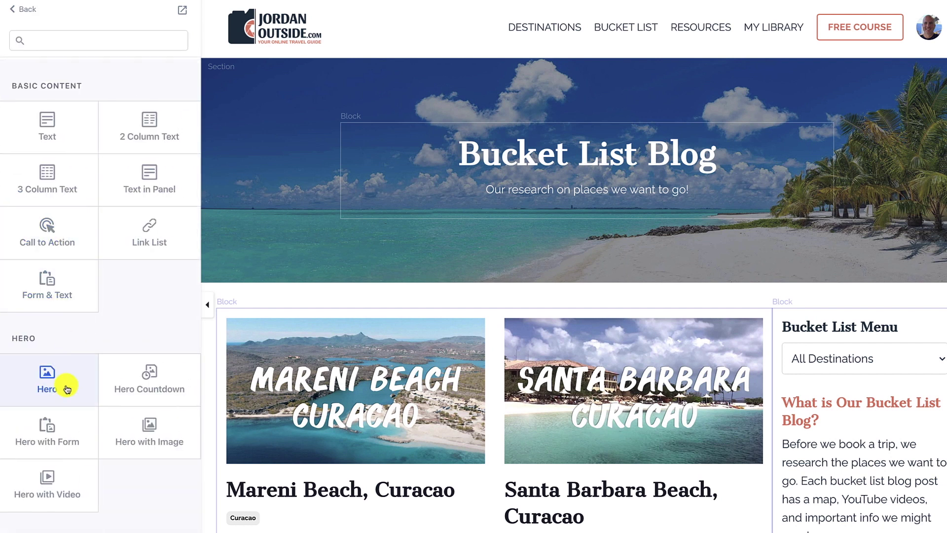
{"action": "left_click", "coordinate": [16, 13]}
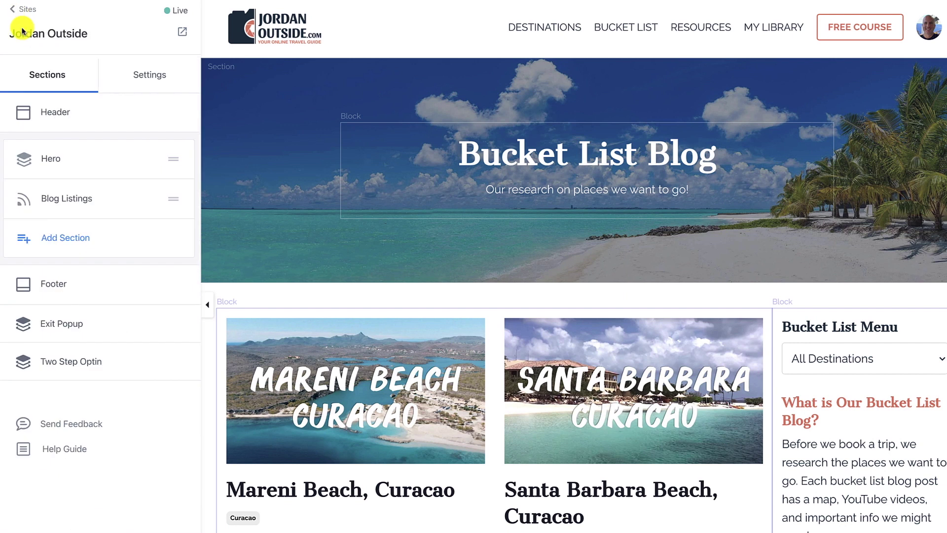
{"action": "scroll", "coordinate": [51, 156], "scroll_direction": "down", "scroll_amount": 1}
{"action": "left_click", "coordinate": [53, 143]}
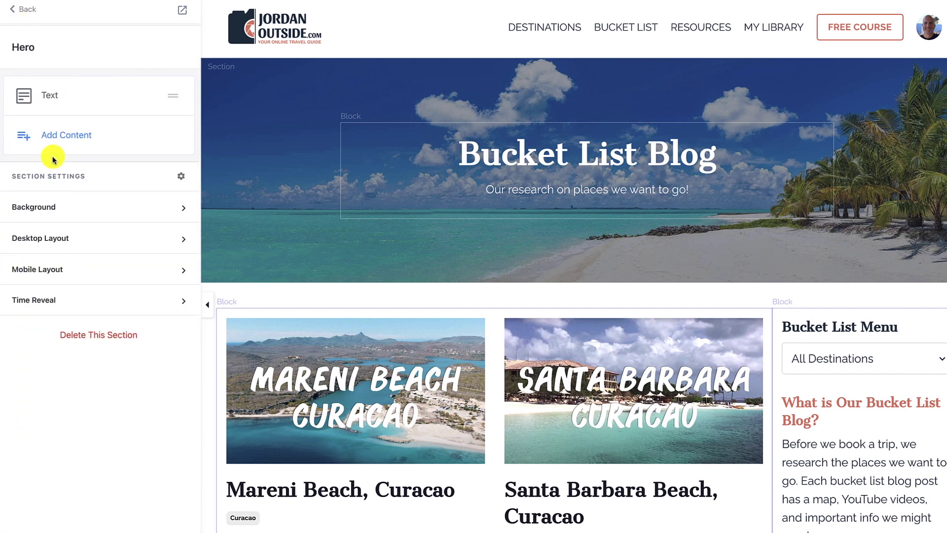
- Open the hero Text block, check its source, and center the 'Bucket List Blog' heading
{"action": "left_click", "coordinate": [49, 99]}
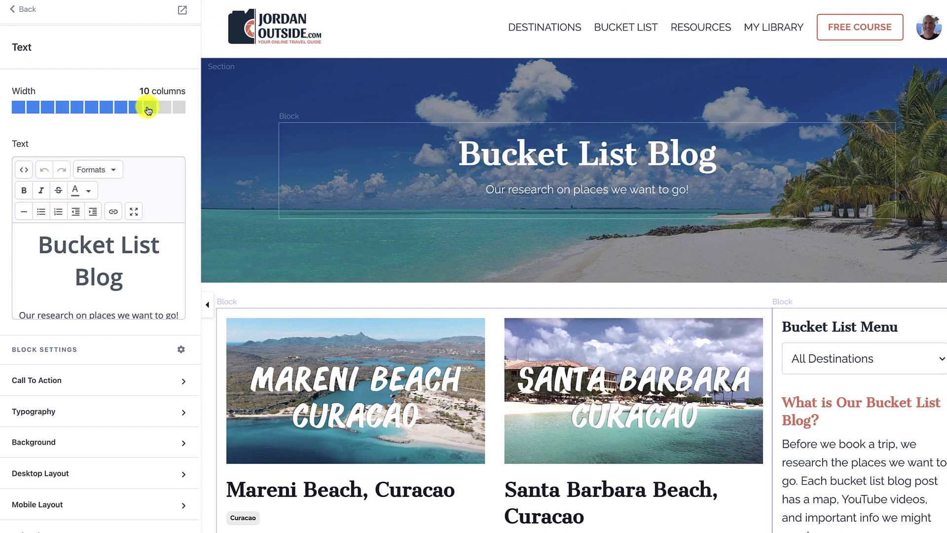
{"action": "left_click", "coordinate": [22, 170]}
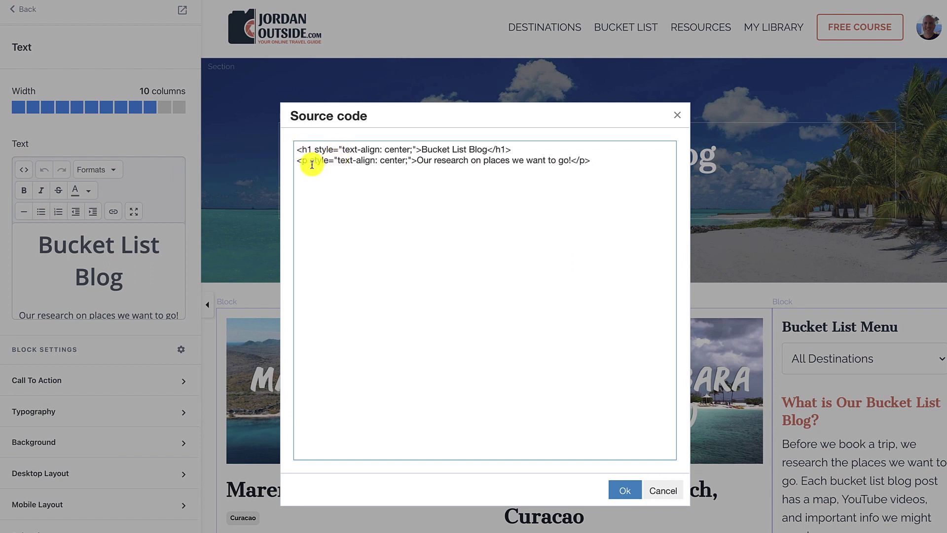
{"action": "left_click", "coordinate": [664, 490]}
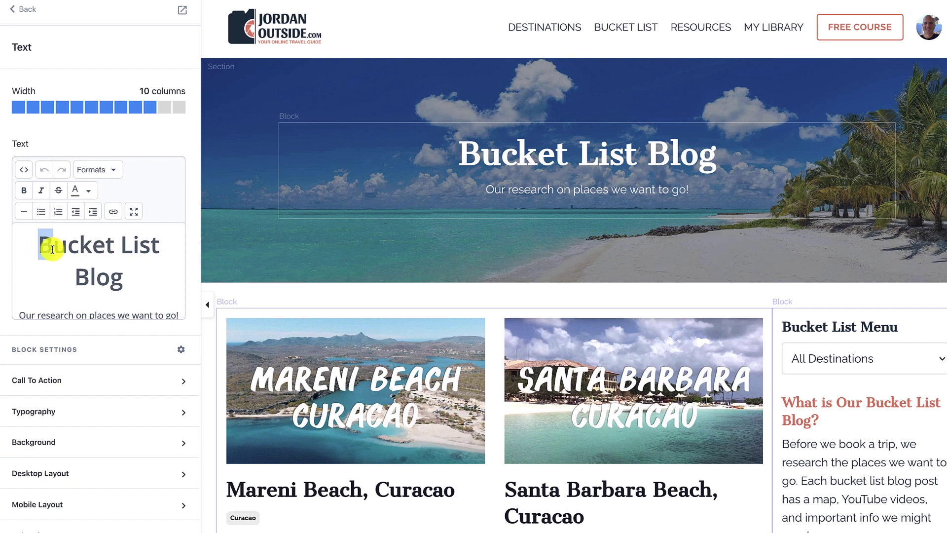
{"action": "left_click_drag", "start_coordinate": [41, 249], "coordinate": [121, 279]}
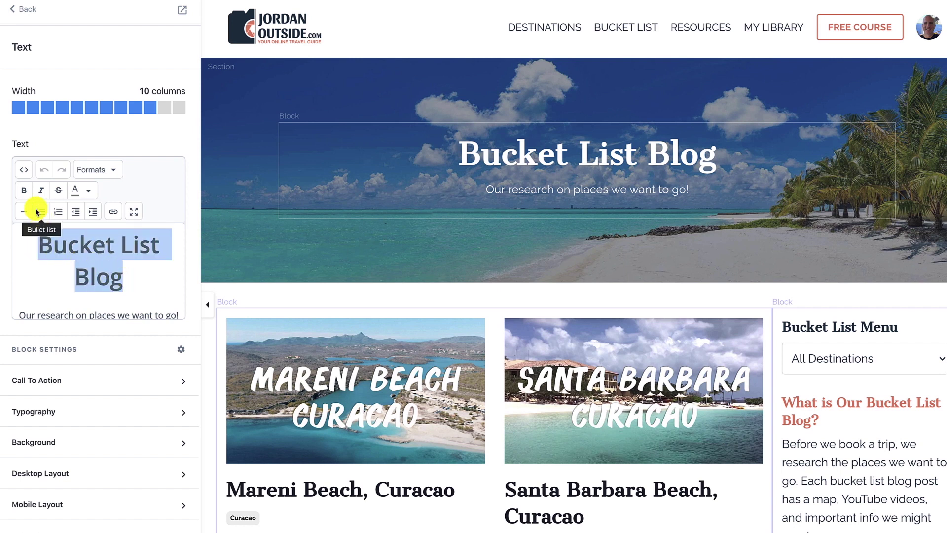
{"action": "left_click", "coordinate": [115, 170]}
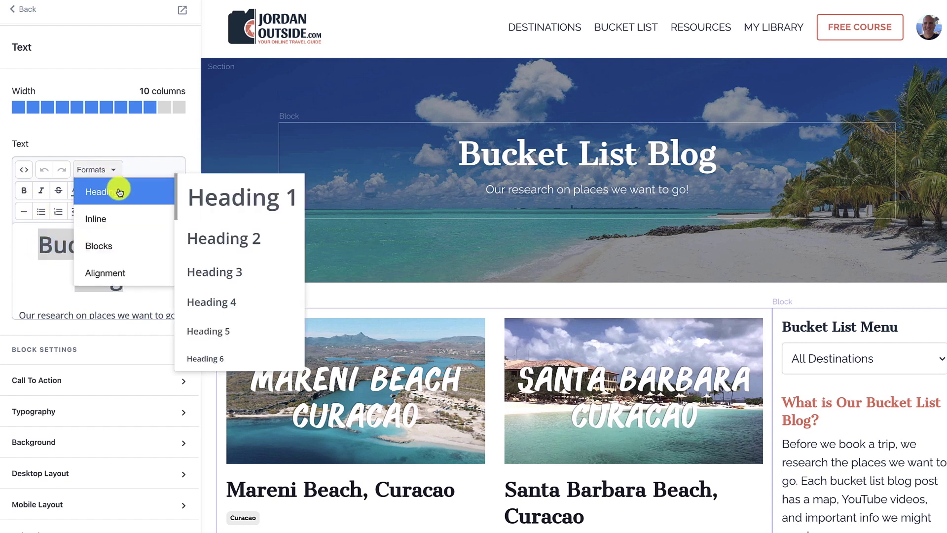
{"action": "left_click", "coordinate": [142, 146]}
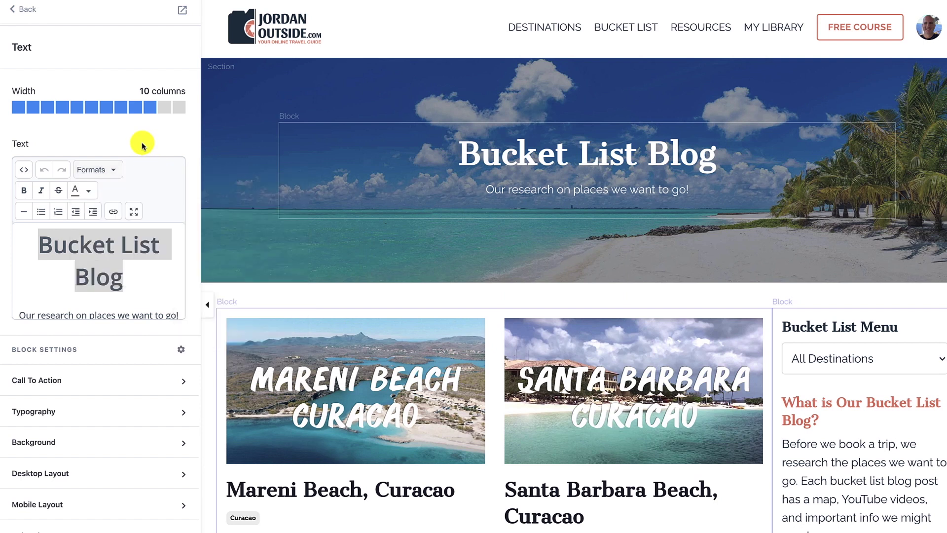
{"action": "left_click", "coordinate": [114, 169]}
{"action": "mouse_move", "coordinate": [132, 274]}
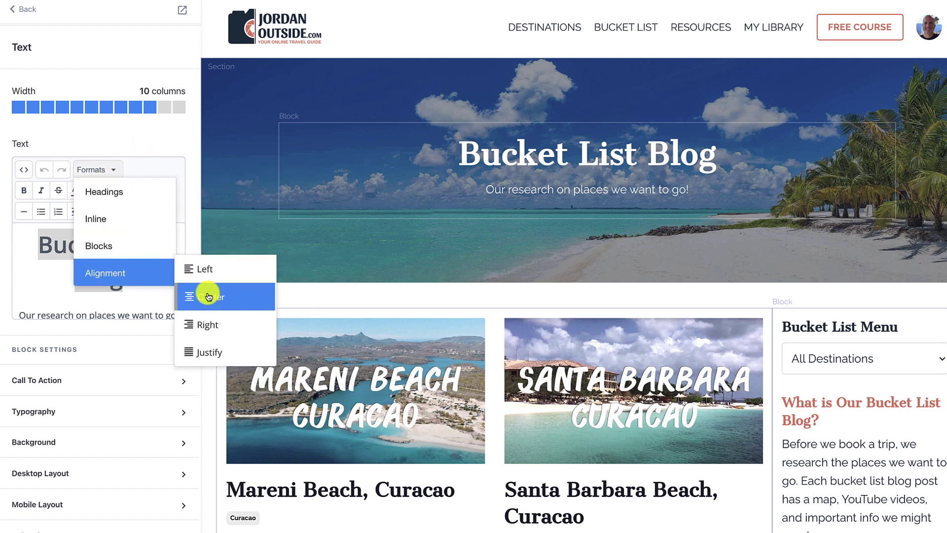
{"action": "left_click", "coordinate": [143, 144]}
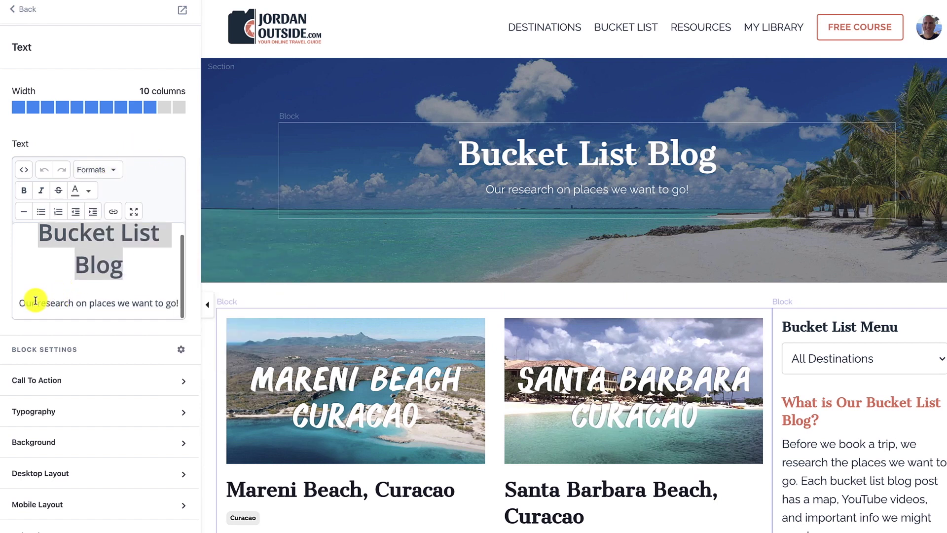
- Review the tagline 'Our research on places we want to go!' formatting, leaving it unchanged
{"action": "left_click_drag", "start_coordinate": [20, 304], "coordinate": [177, 303]}
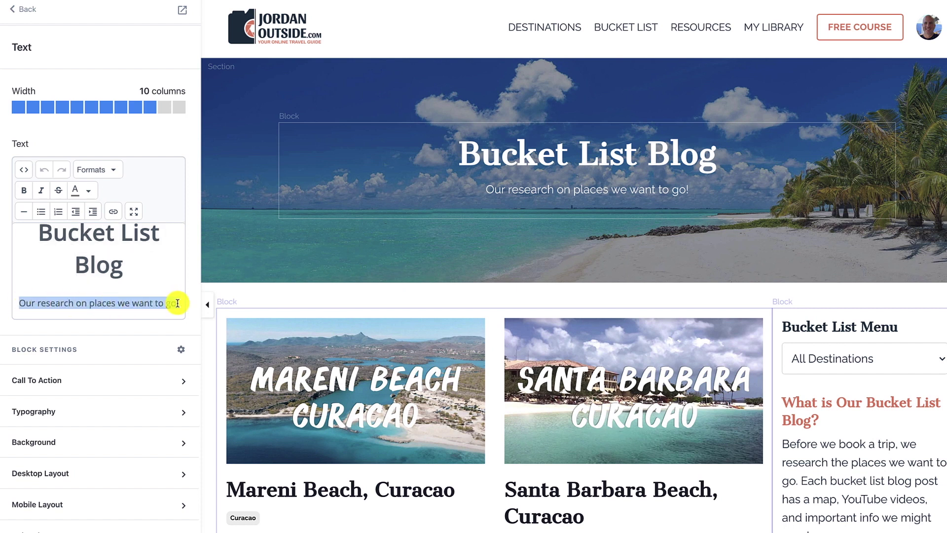
{"action": "left_click", "coordinate": [115, 172]}
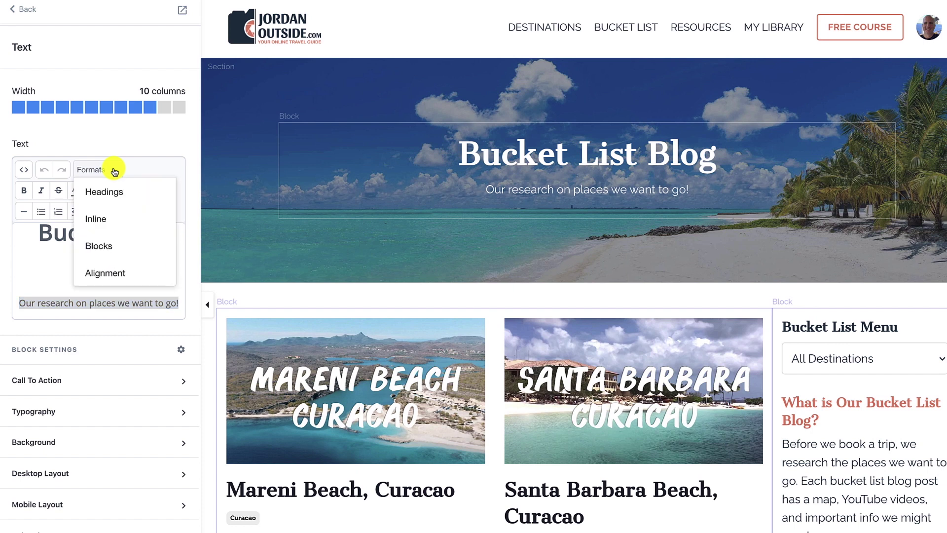
{"action": "mouse_move", "coordinate": [114, 244]}
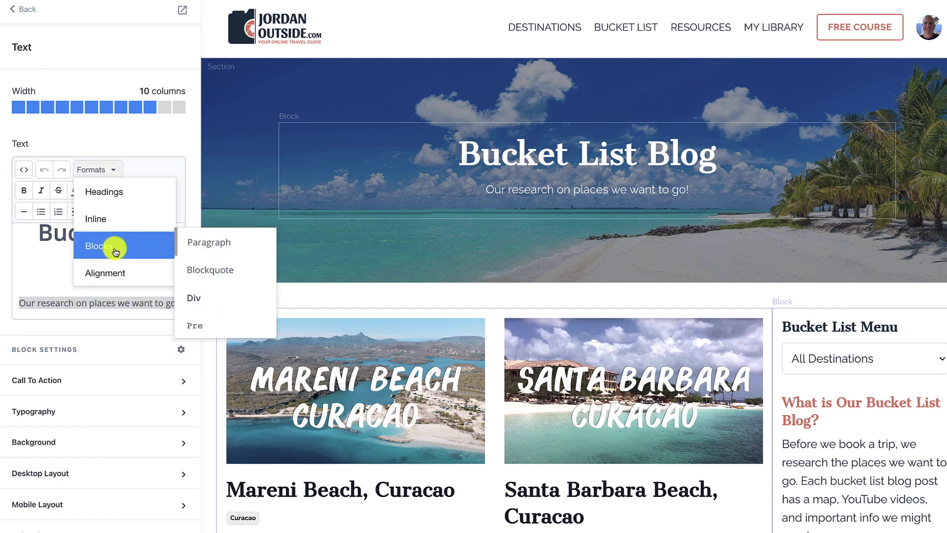
{"action": "left_click", "coordinate": [124, 145]}
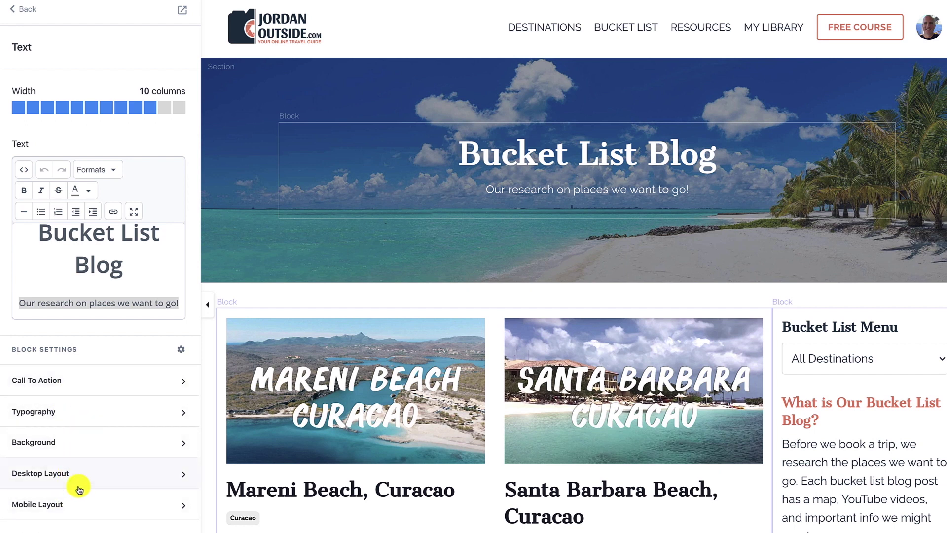
{"action": "left_click", "coordinate": [19, 9]}
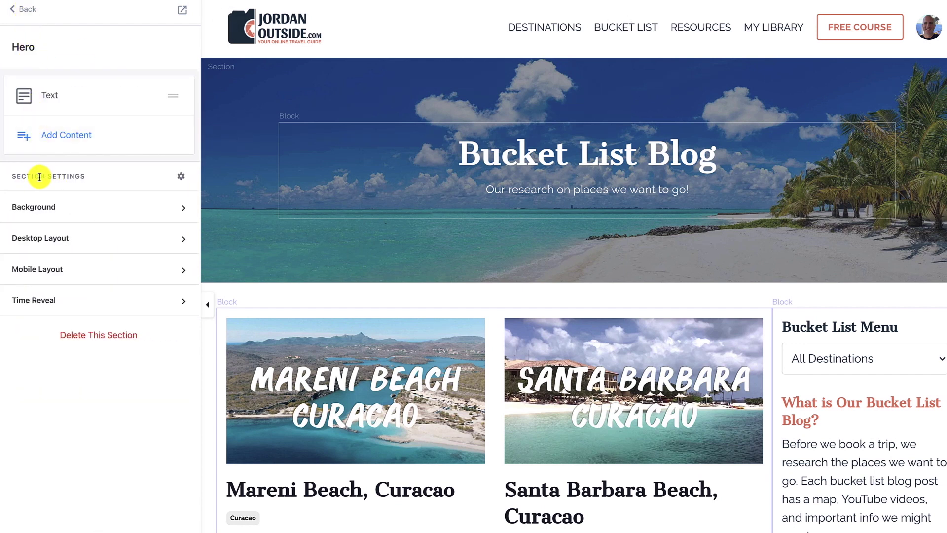
- Keep the beach image as hero background and apply a dark grey colour overlay
{"action": "left_click", "coordinate": [172, 211]}
{"action": "left_click", "coordinate": [85, 282]}
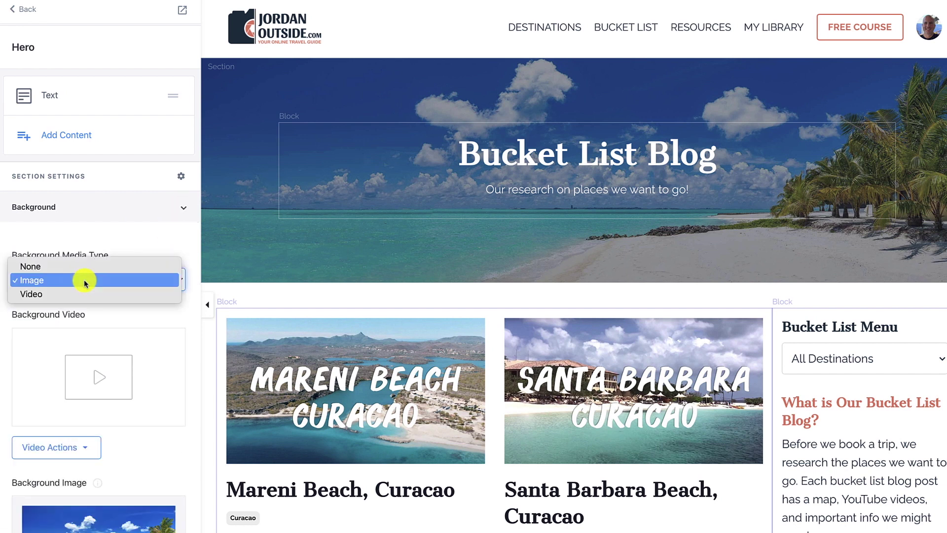
{"action": "left_click", "coordinate": [85, 282]}
{"action": "scroll", "coordinate": [173, 374], "scroll_direction": "down", "scroll_amount": 3}
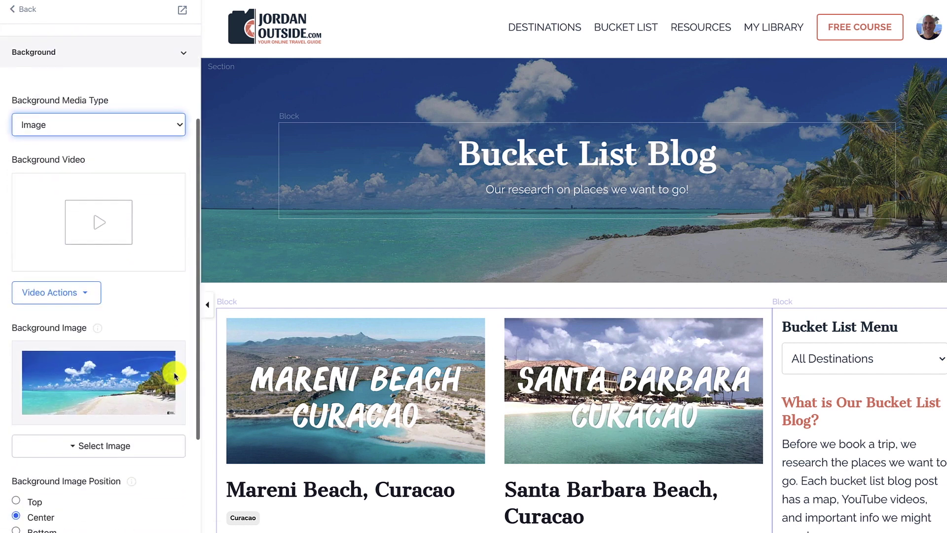
{"action": "mouse_move", "coordinate": [99, 329]}
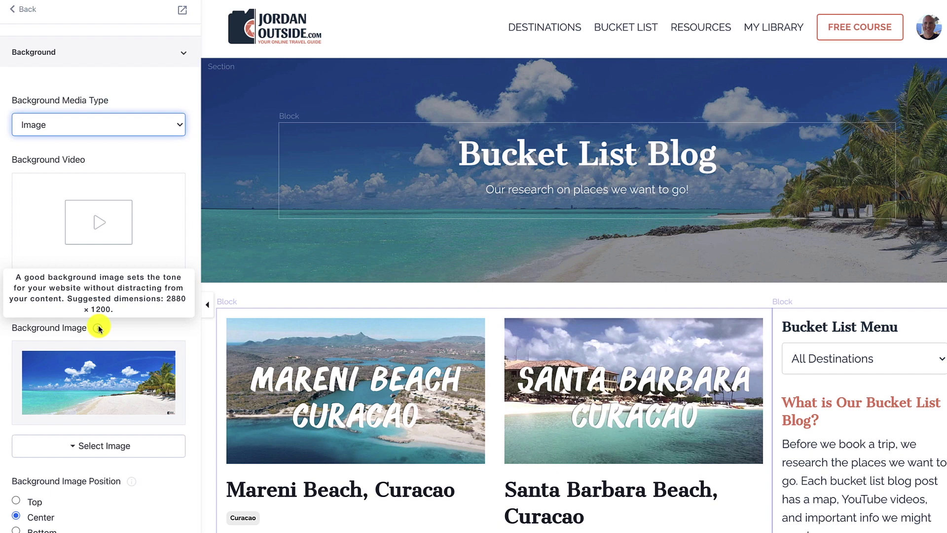
{"action": "scroll", "coordinate": [148, 385], "scroll_direction": "down", "scroll_amount": 4}
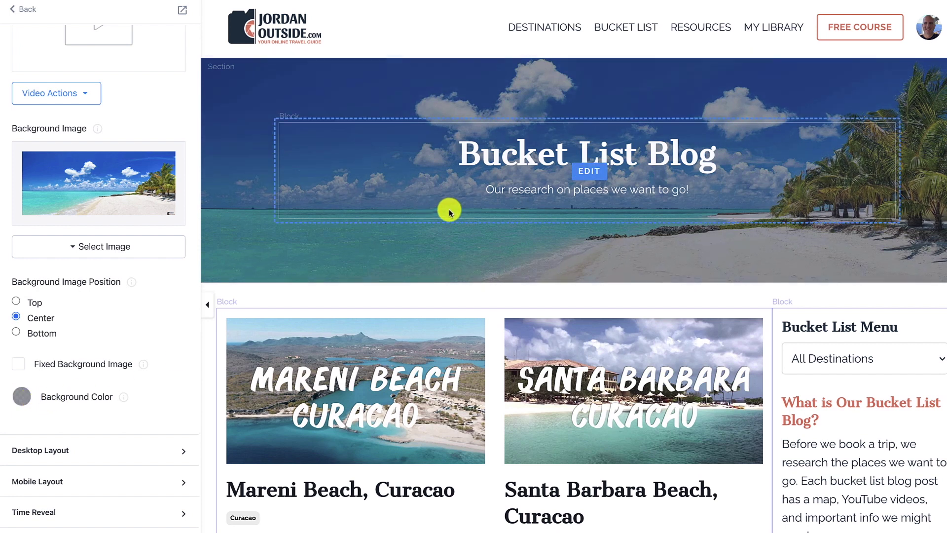
{"action": "left_click", "coordinate": [21, 396]}
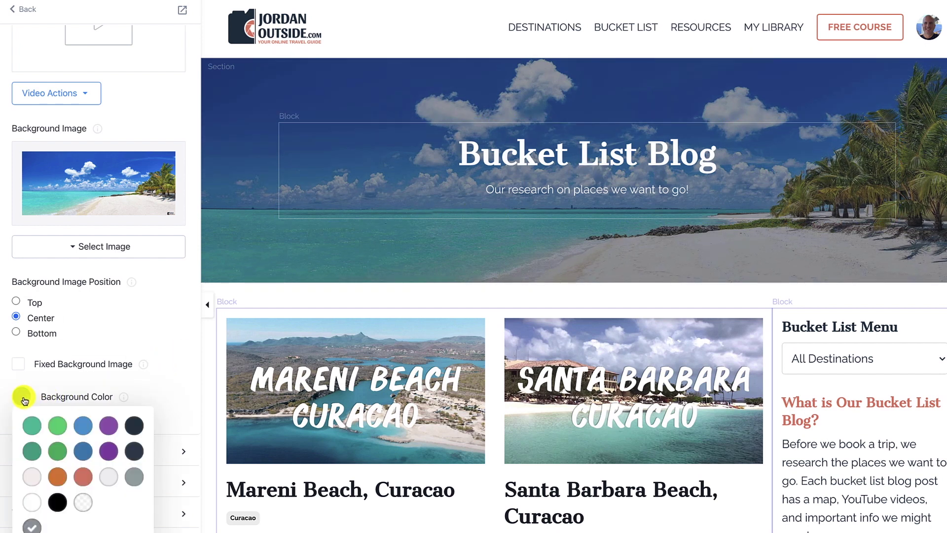
{"action": "left_click", "coordinate": [85, 504]}
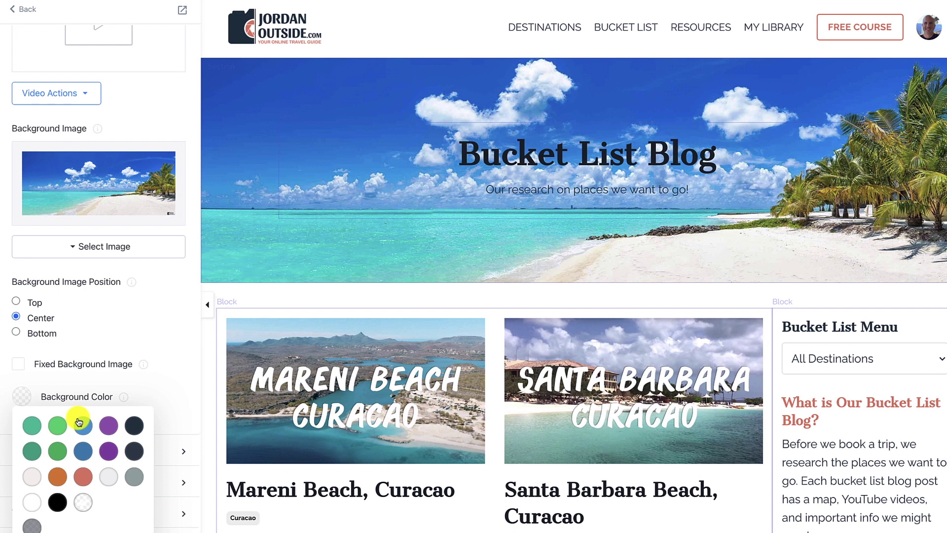
{"action": "left_click", "coordinate": [31, 528]}
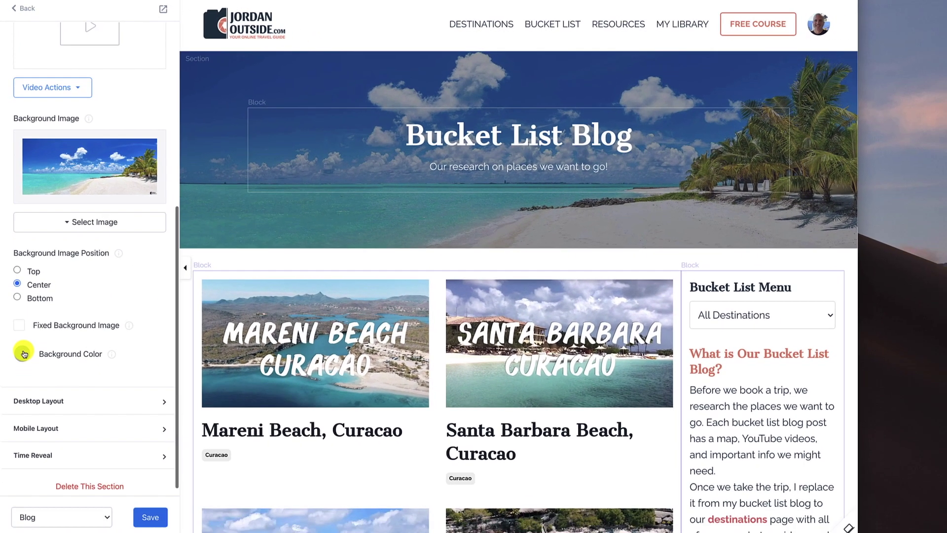
- Lower the opacity of the hero's dark grey overlay in the custom colour picker
{"action": "left_click", "coordinate": [22, 396]}
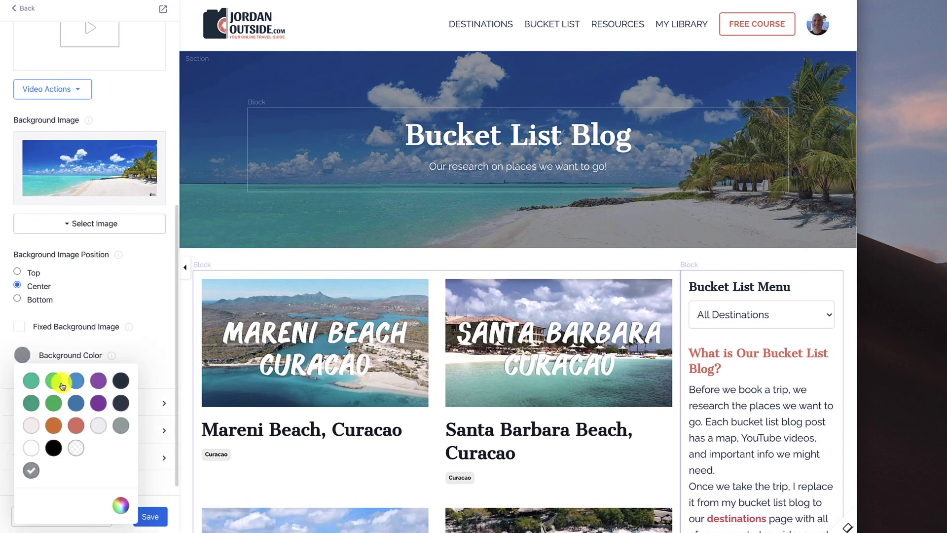
{"action": "left_click", "coordinate": [122, 508]}
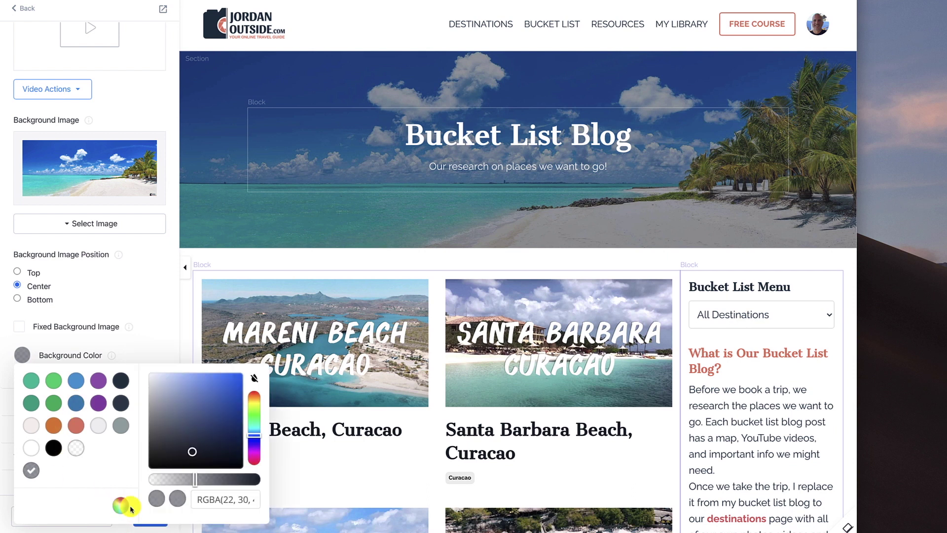
{"action": "left_click_drag", "start_coordinate": [196, 482], "coordinate": [170, 482]}
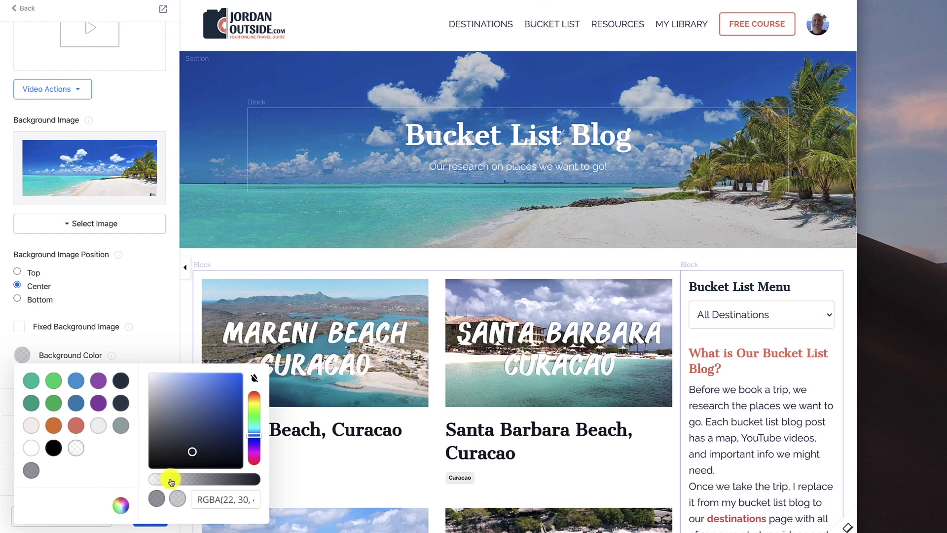
{"action": "left_click", "coordinate": [150, 351]}
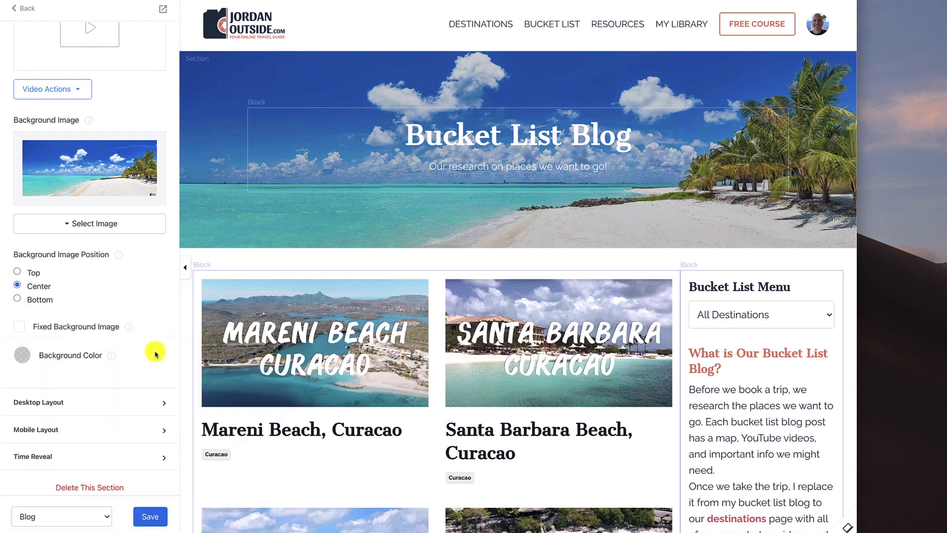
- Review the hero's desktop and mobile padding settings and save the blog page
{"action": "left_click", "coordinate": [117, 399]}
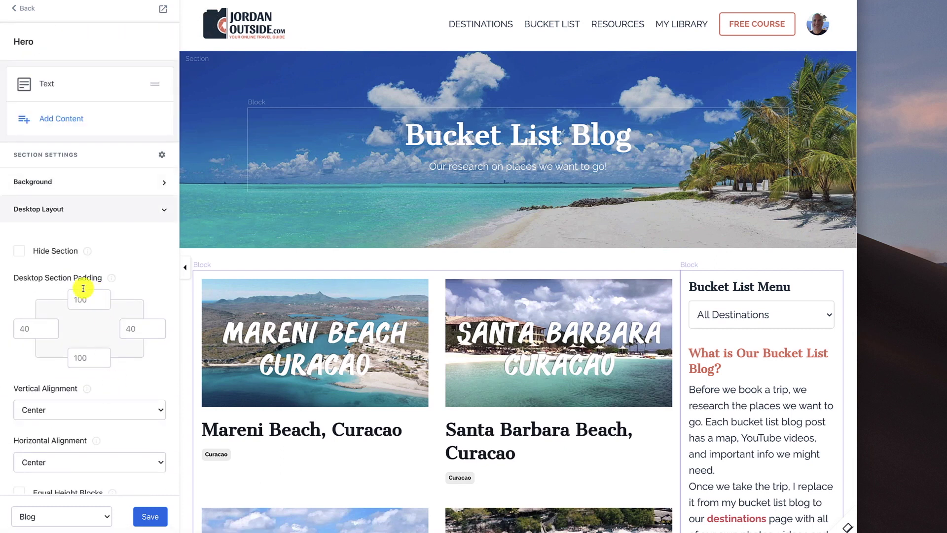
{"action": "scroll", "coordinate": [101, 423], "scroll_direction": "down", "scroll_amount": 3}
{"action": "left_click", "coordinate": [85, 420]}
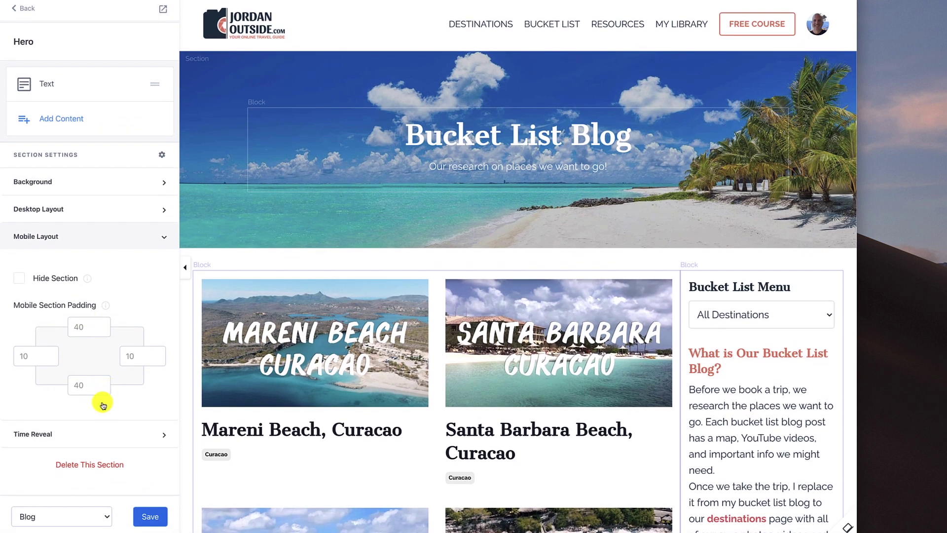
{"action": "left_click", "coordinate": [150, 517]}
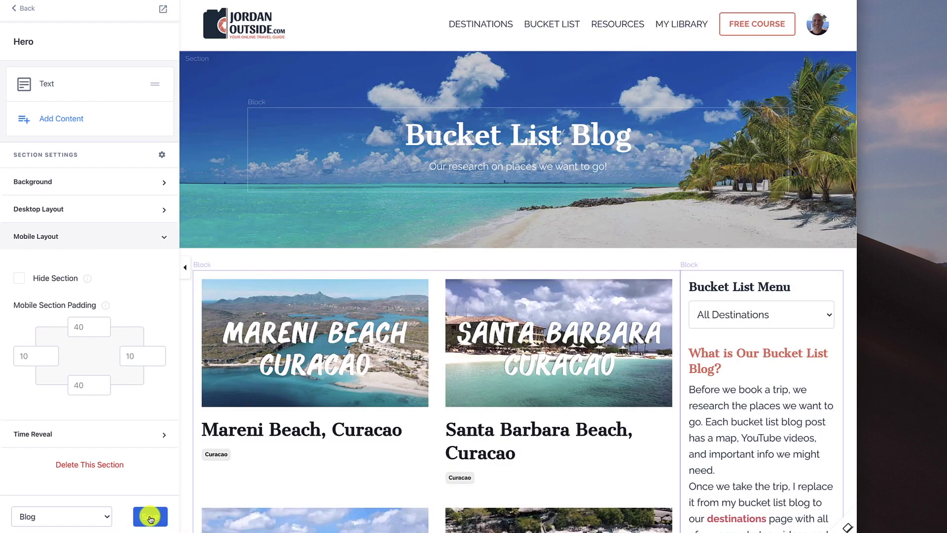
{"action": "left_click", "coordinate": [26, 9]}
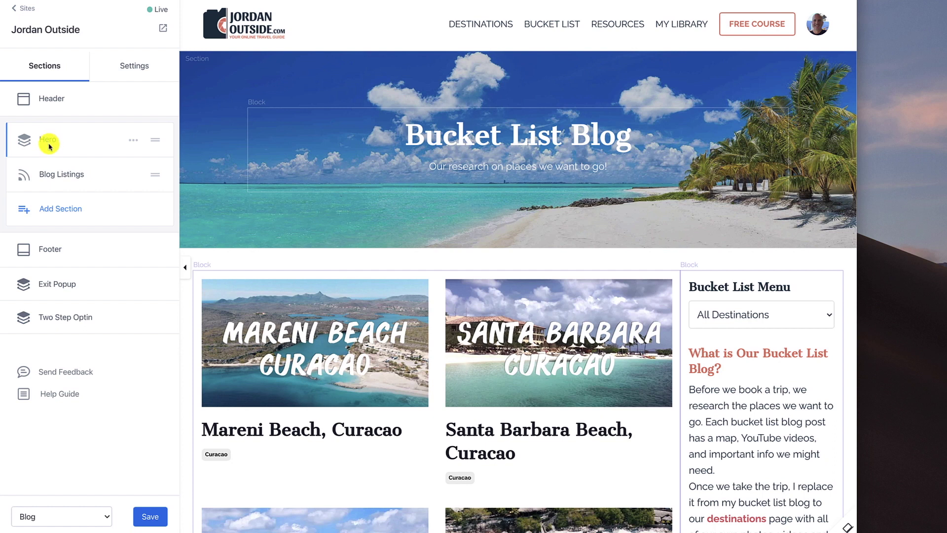
- Open Blog Listings settings and try the List and 3-Column Grid layout styles
{"action": "scroll", "coordinate": [531, 308], "scroll_direction": "down", "scroll_amount": 3}
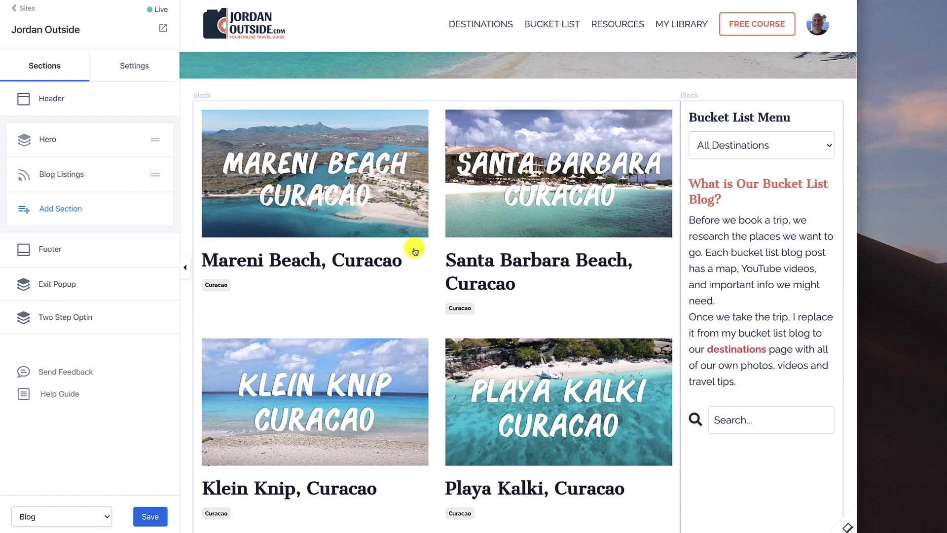
{"action": "left_click", "coordinate": [59, 177]}
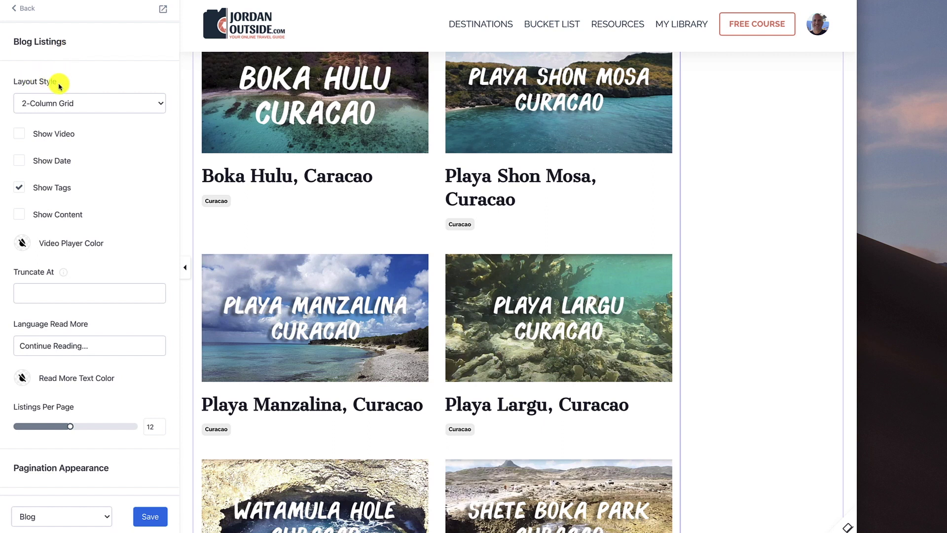
{"action": "scroll", "coordinate": [338, 180], "scroll_direction": "up", "scroll_amount": 10}
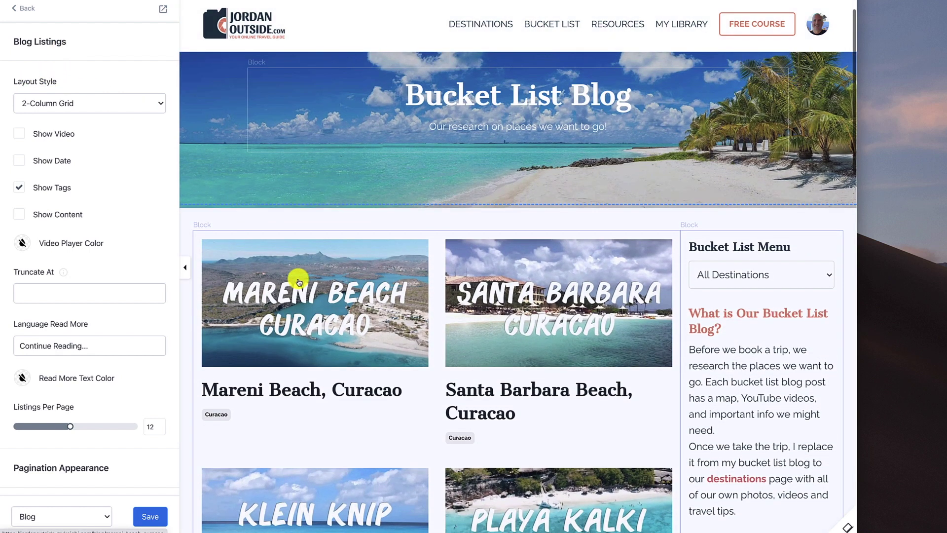
{"action": "left_click", "coordinate": [133, 104]}
{"action": "left_click", "coordinate": [124, 96]}
{"action": "scroll", "coordinate": [375, 332], "scroll_direction": "down", "scroll_amount": 5}
{"action": "scroll", "coordinate": [377, 330], "scroll_direction": "down", "scroll_amount": 10}
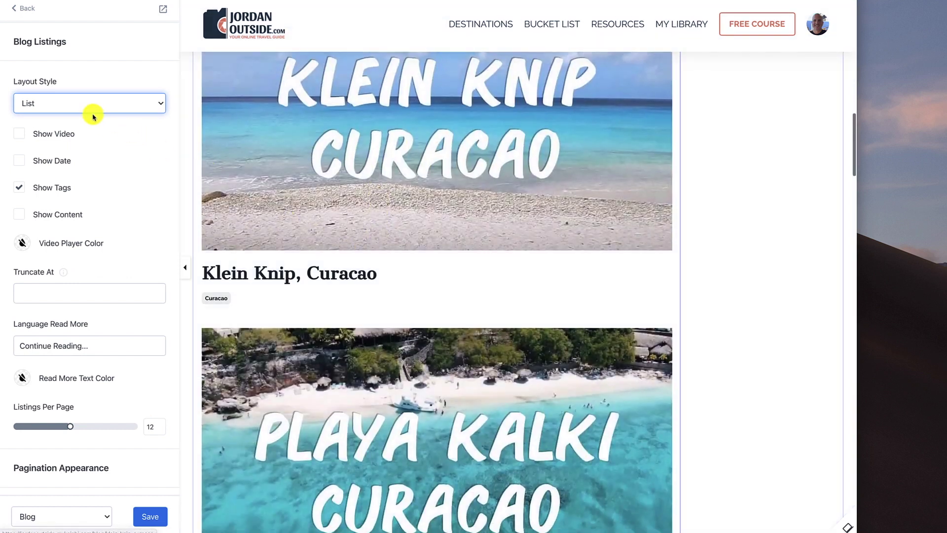
{"action": "left_click", "coordinate": [81, 103]}
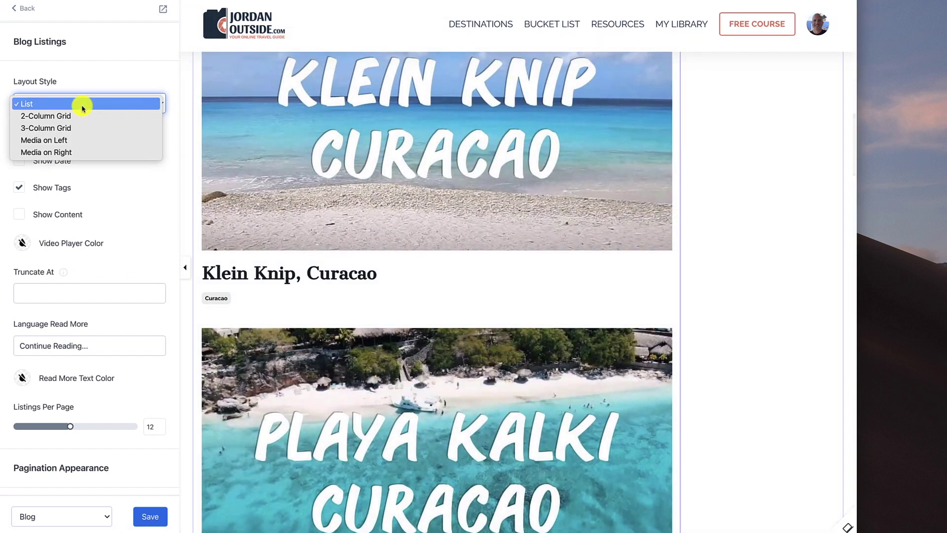
{"action": "left_click", "coordinate": [71, 128]}
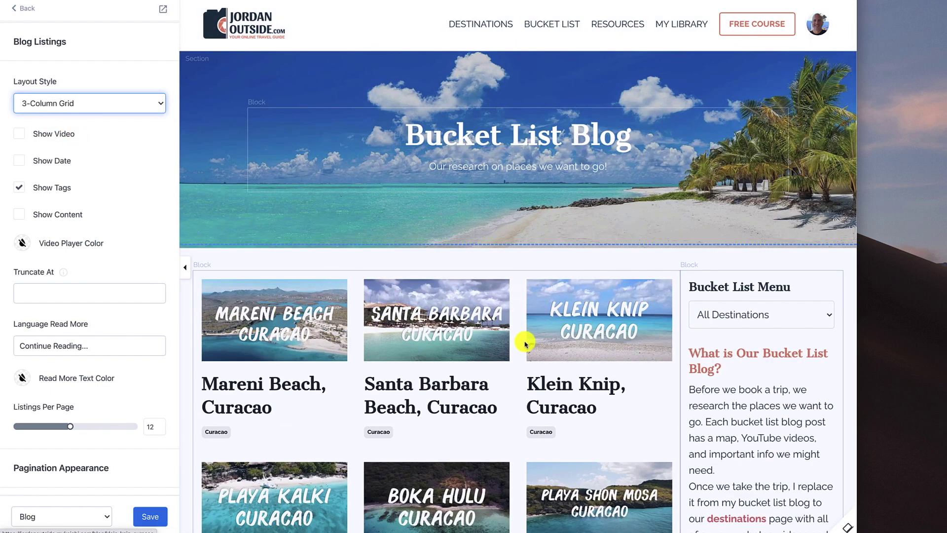
- Try Media on Left and Right, settle on 2-Column Grid, and enable Show Video
{"action": "left_click", "coordinate": [77, 103]}
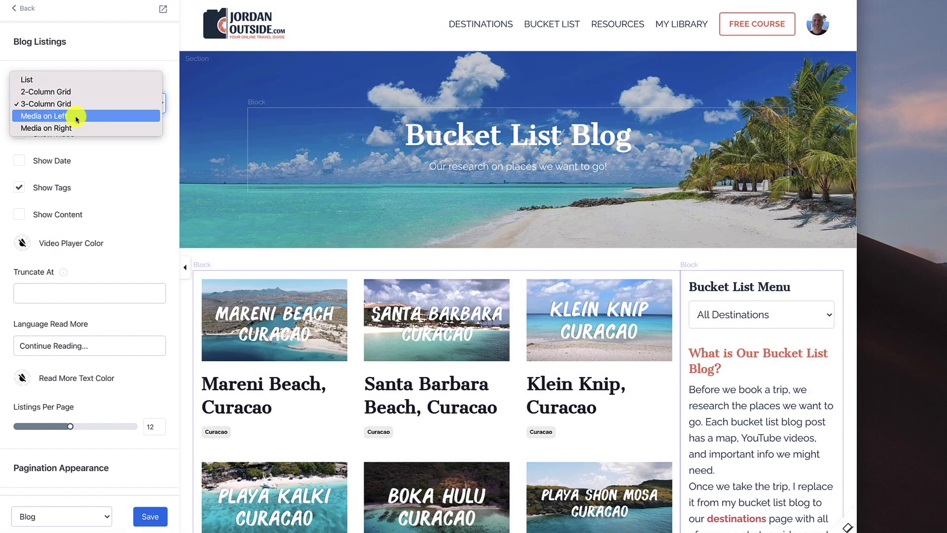
{"action": "left_click", "coordinate": [76, 117]}
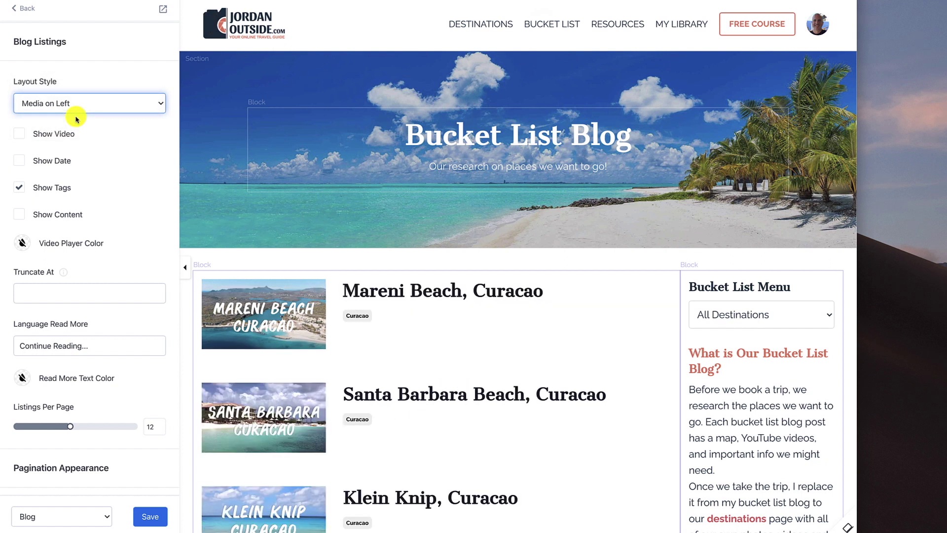
{"action": "left_click", "coordinate": [77, 105]}
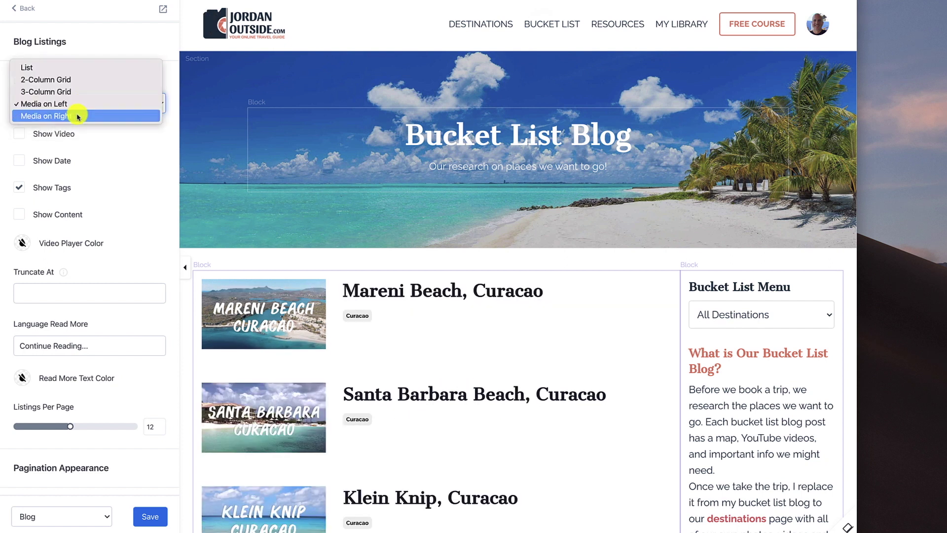
{"action": "left_click", "coordinate": [77, 116]}
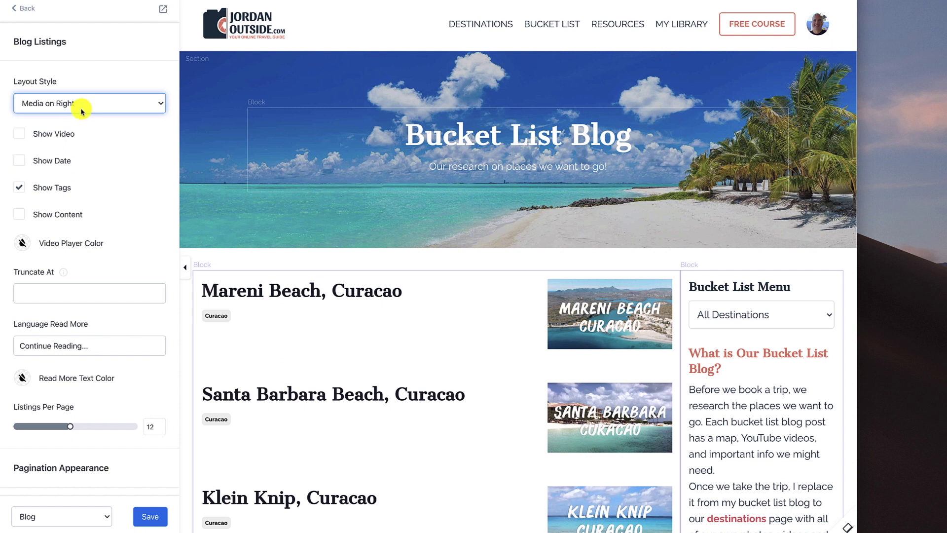
{"action": "left_click", "coordinate": [82, 109]}
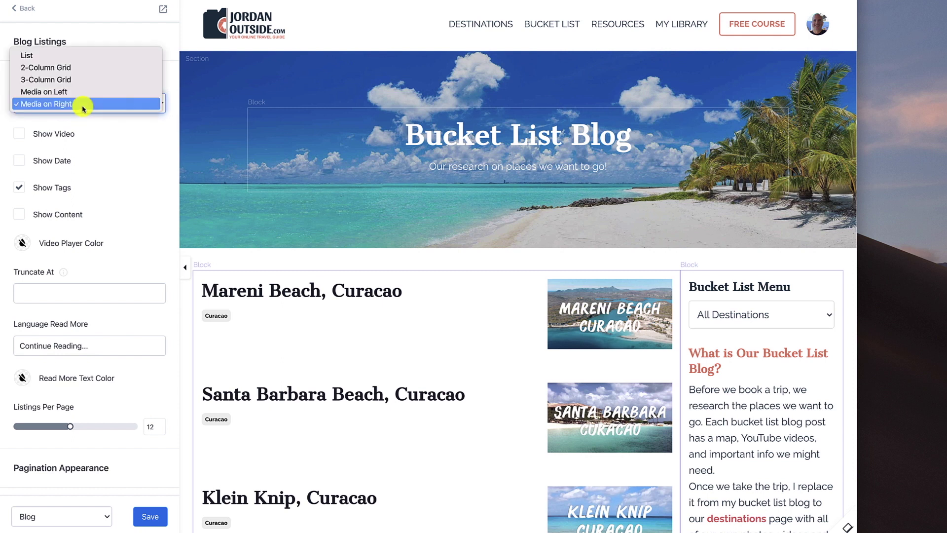
{"action": "left_click", "coordinate": [77, 68]}
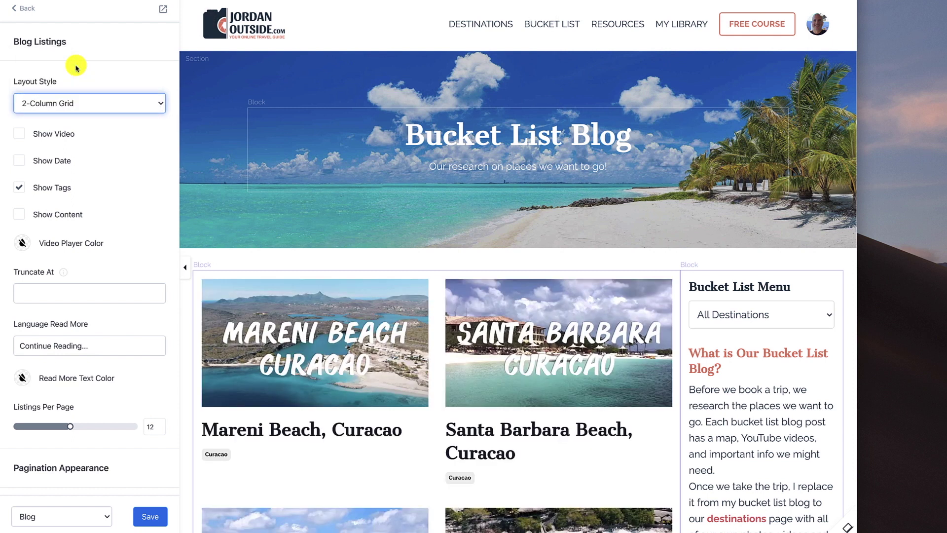
{"action": "left_click", "coordinate": [20, 136]}
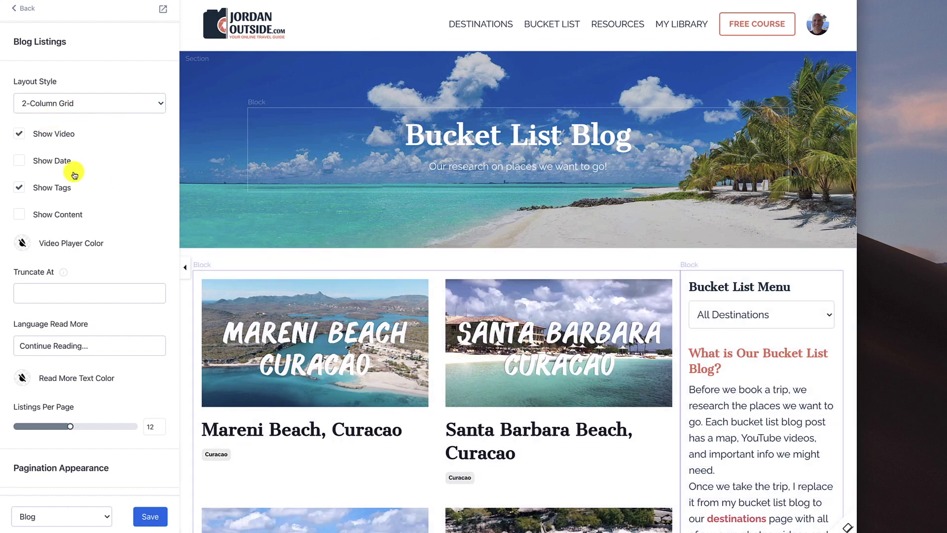
{"action": "left_click", "coordinate": [19, 136]}
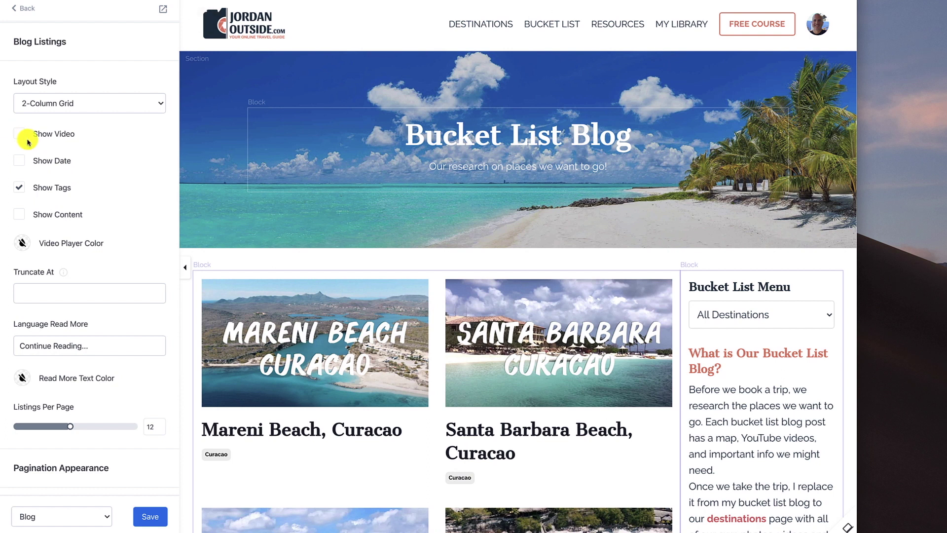
{"action": "left_click", "coordinate": [21, 165]}
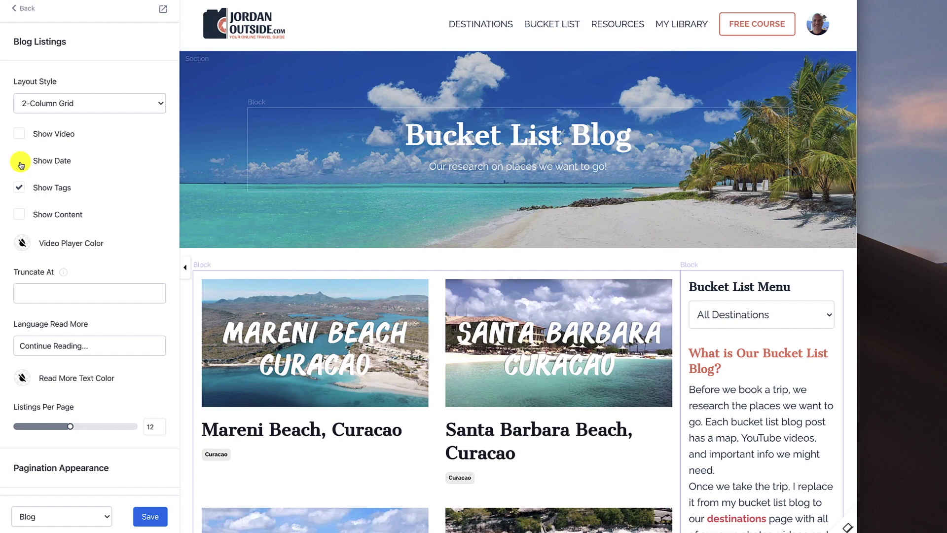
{"action": "left_click", "coordinate": [19, 189]}
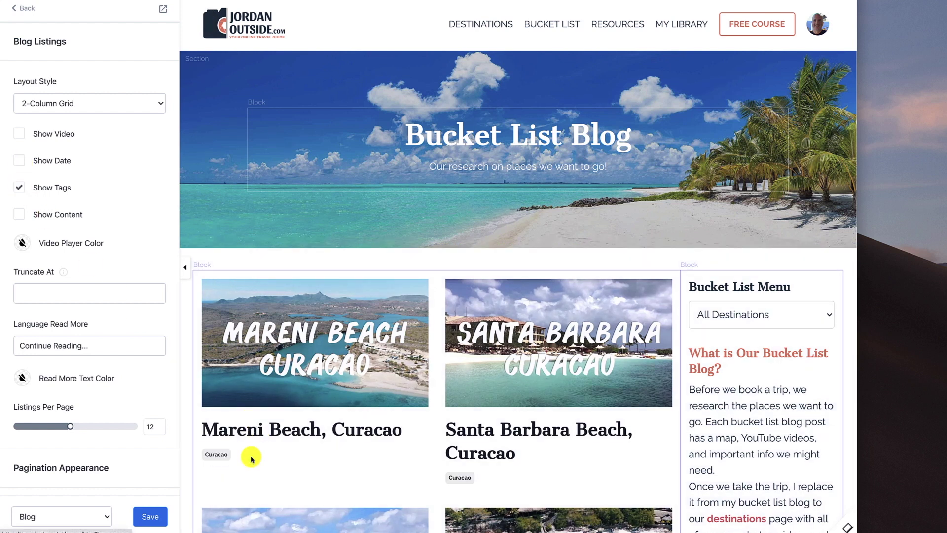
{"action": "scroll", "coordinate": [386, 474], "scroll_direction": "down", "scroll_amount": 3}
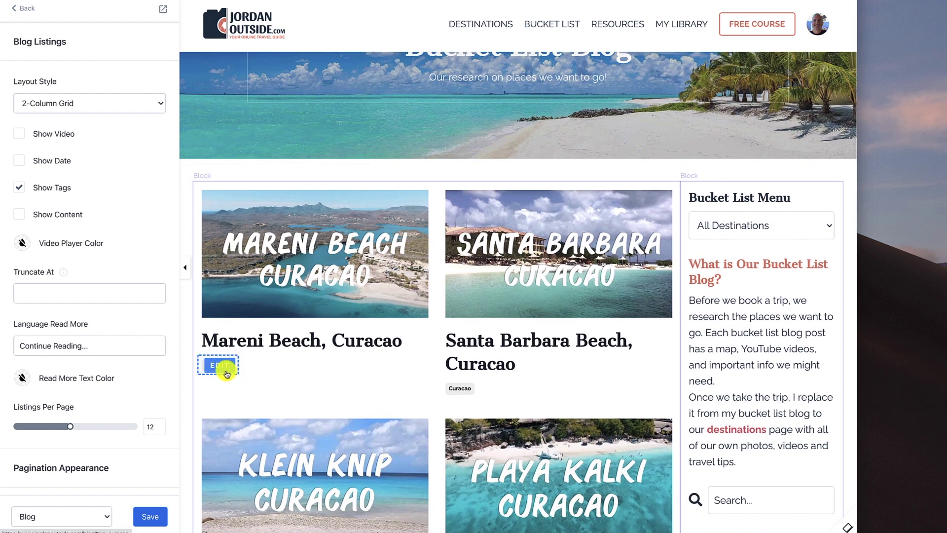
{"action": "scroll", "coordinate": [491, 397], "scroll_direction": "down", "scroll_amount": 5}
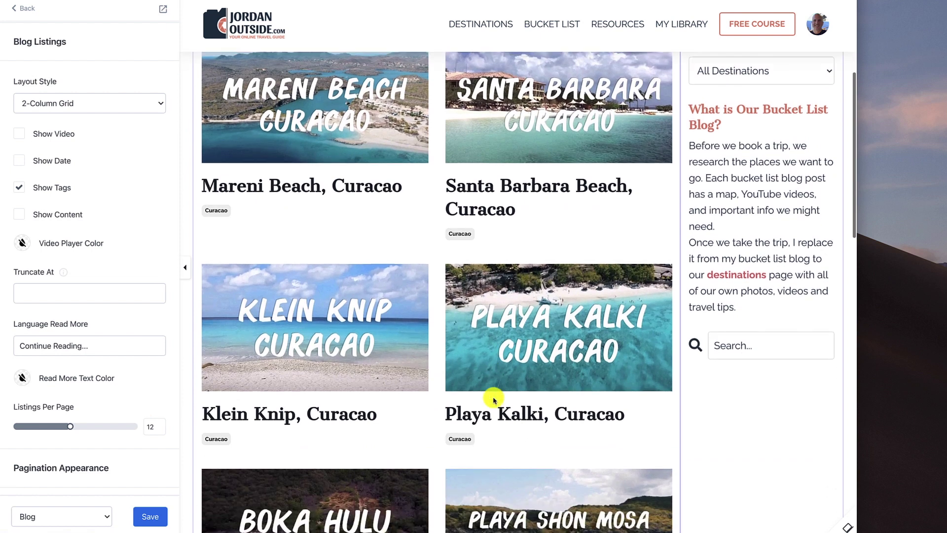
{"action": "scroll", "coordinate": [401, 391], "scroll_direction": "up", "scroll_amount": 7}
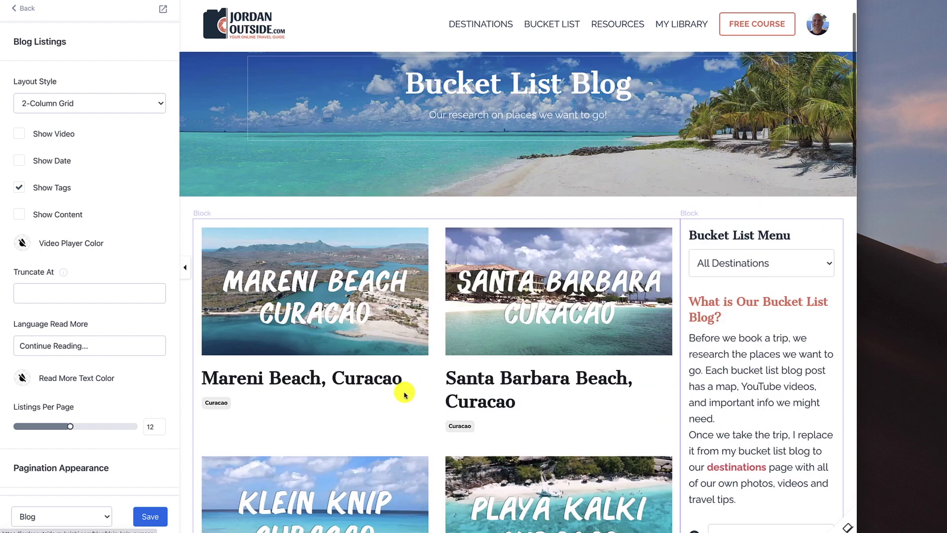
{"action": "left_click", "coordinate": [19, 216]}
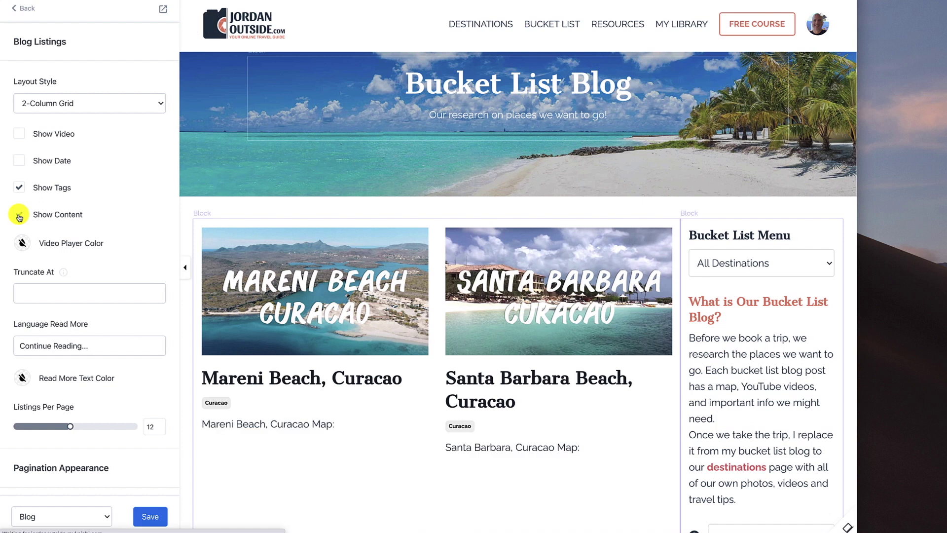
{"action": "scroll", "coordinate": [355, 444], "scroll_direction": "down", "scroll_amount": 3}
{"action": "scroll", "coordinate": [357, 465], "scroll_direction": "up", "scroll_amount": 2}
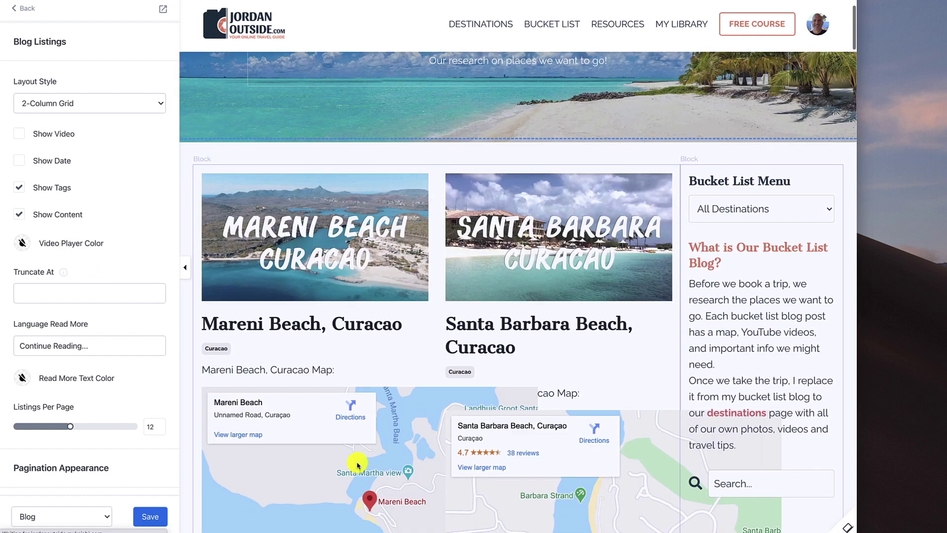
{"action": "scroll", "coordinate": [358, 465], "scroll_direction": "up", "scroll_amount": 3}
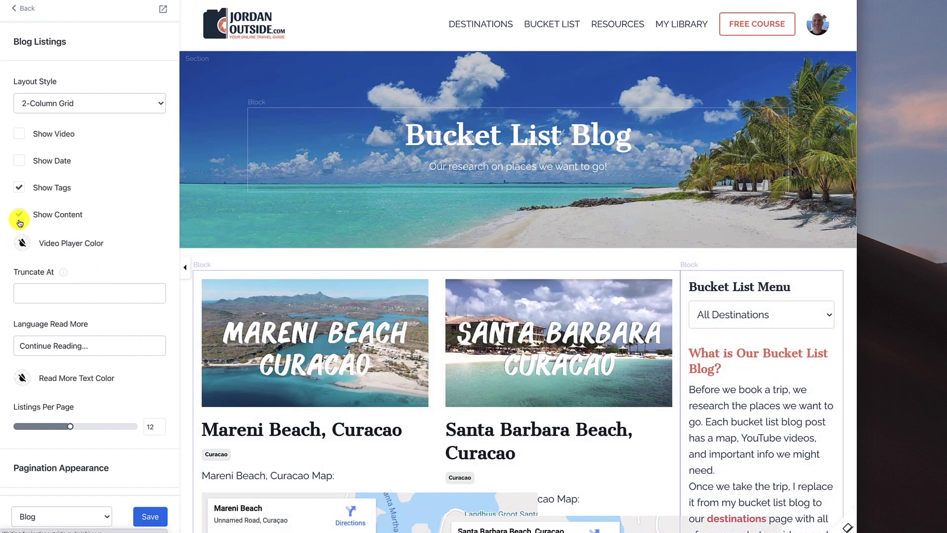
{"action": "left_click", "coordinate": [19, 216]}
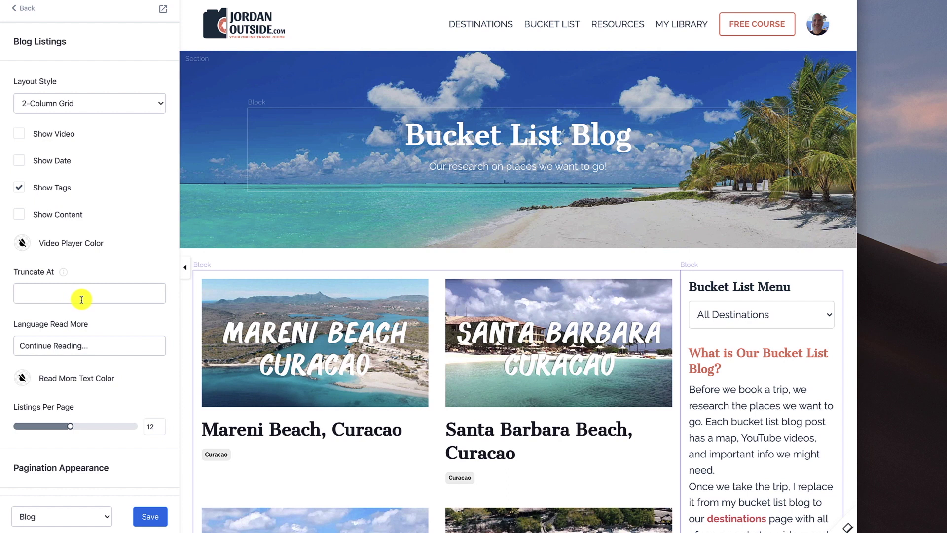
{"action": "scroll", "coordinate": [81, 299], "scroll_direction": "down", "scroll_amount": 3}
{"action": "scroll", "coordinate": [109, 301], "scroll_direction": "down", "scroll_amount": 1}
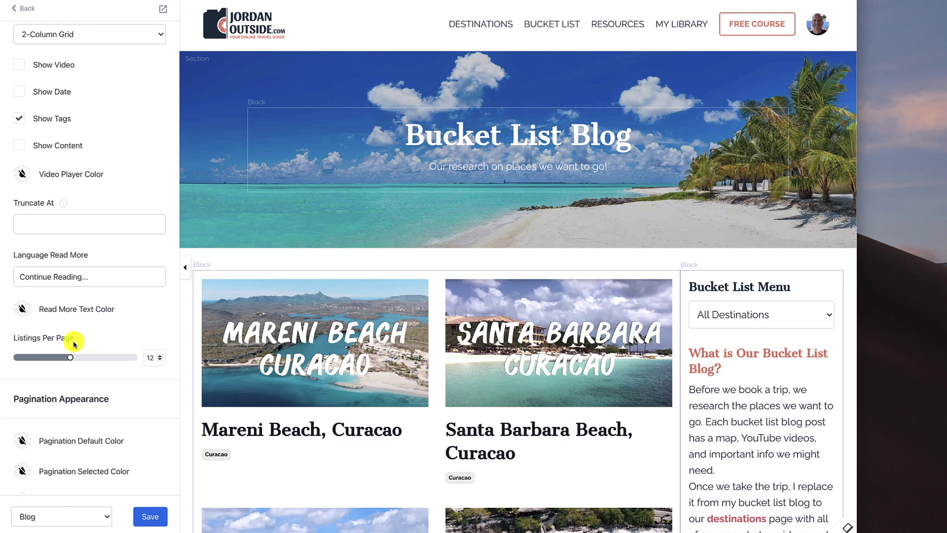
{"action": "scroll", "coordinate": [341, 346], "scroll_direction": "down", "scroll_amount": 8}
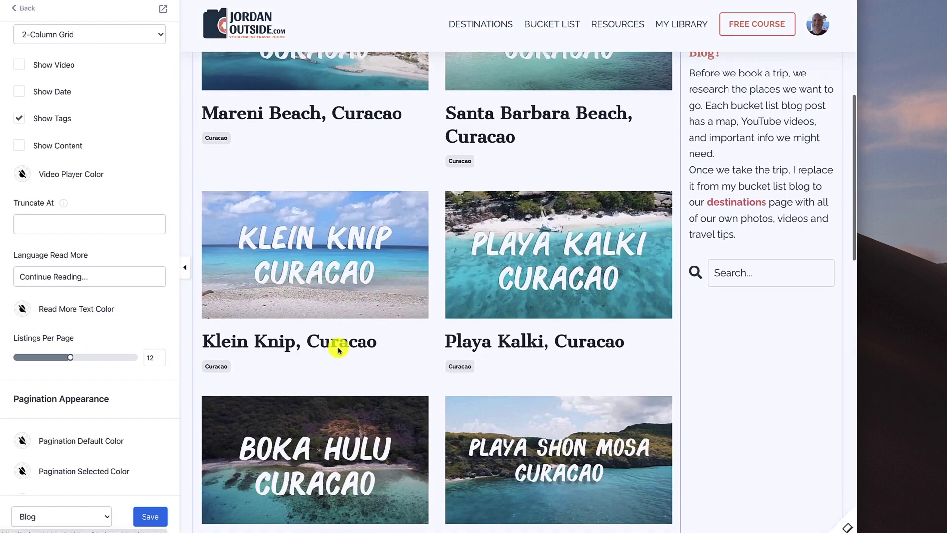
{"action": "scroll", "coordinate": [339, 350], "scroll_direction": "down", "scroll_amount": 15}
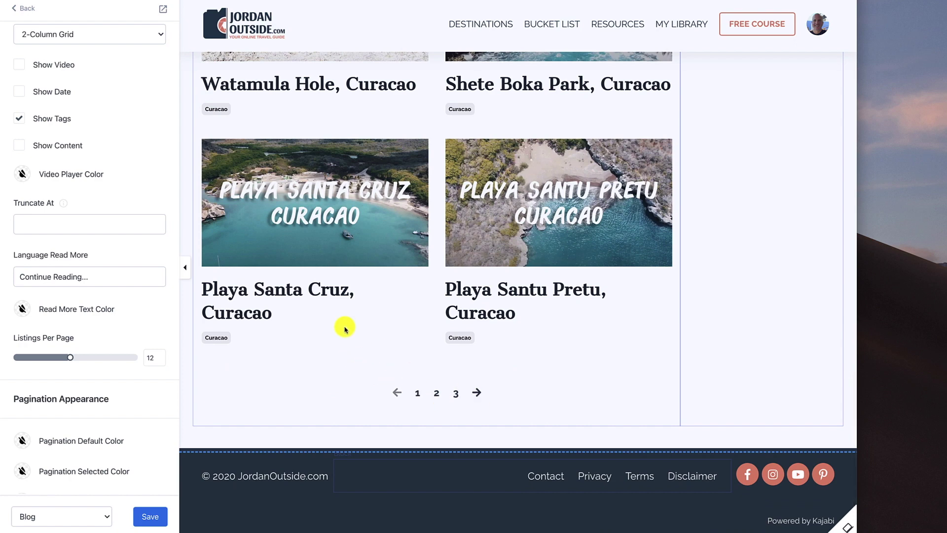
{"action": "scroll", "coordinate": [346, 328], "scroll_direction": "up", "scroll_amount": 15}
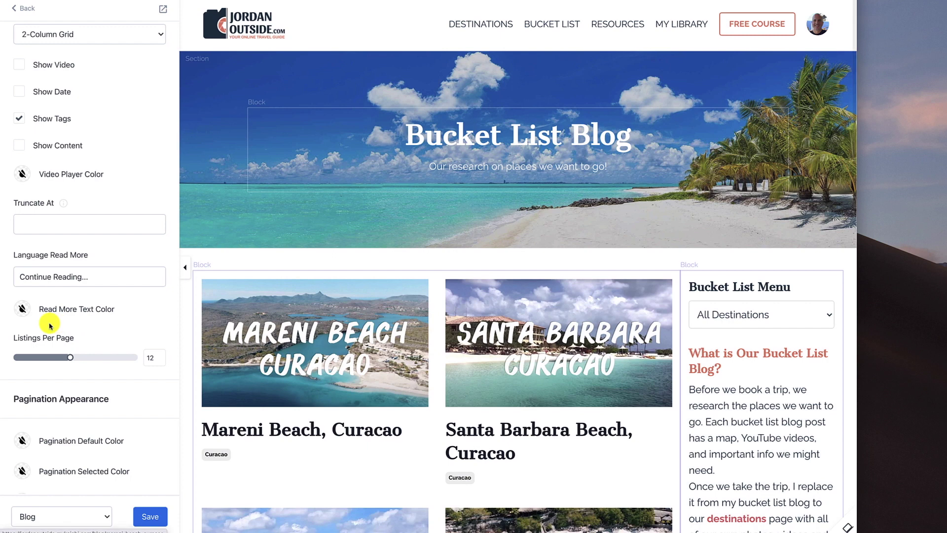
{"action": "scroll", "coordinate": [49, 326], "scroll_direction": "down", "scroll_amount": 3}
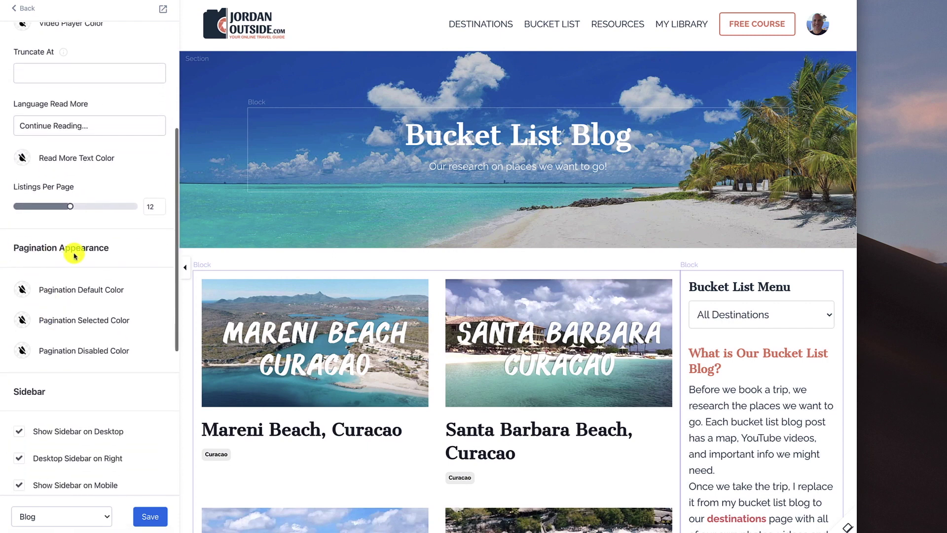
{"action": "scroll", "coordinate": [374, 353], "scroll_direction": "down", "scroll_amount": 10}
{"action": "scroll", "coordinate": [374, 353], "scroll_direction": "down", "scroll_amount": 14}
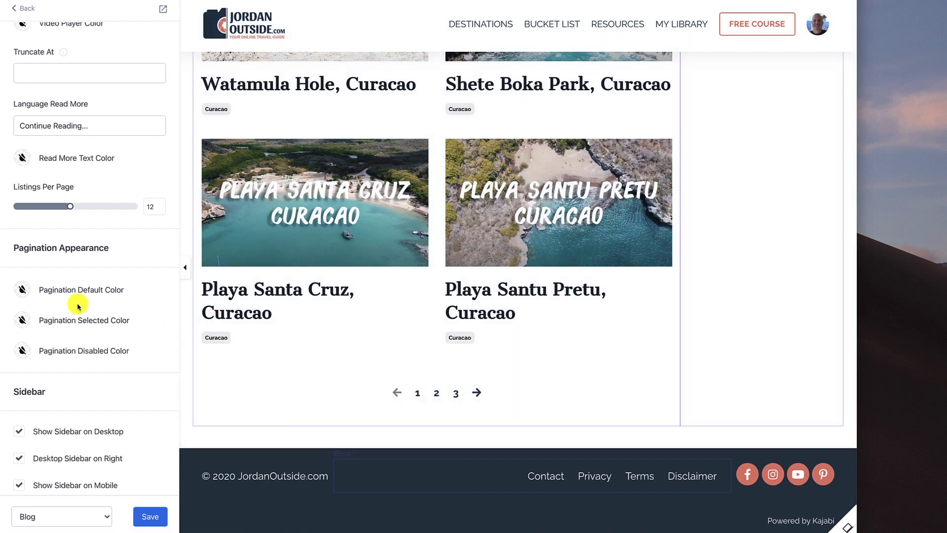
- Under Pagination Appearance, choose red Default, dark navy Selected and grey Disabled colours
{"action": "left_click", "coordinate": [22, 290]}
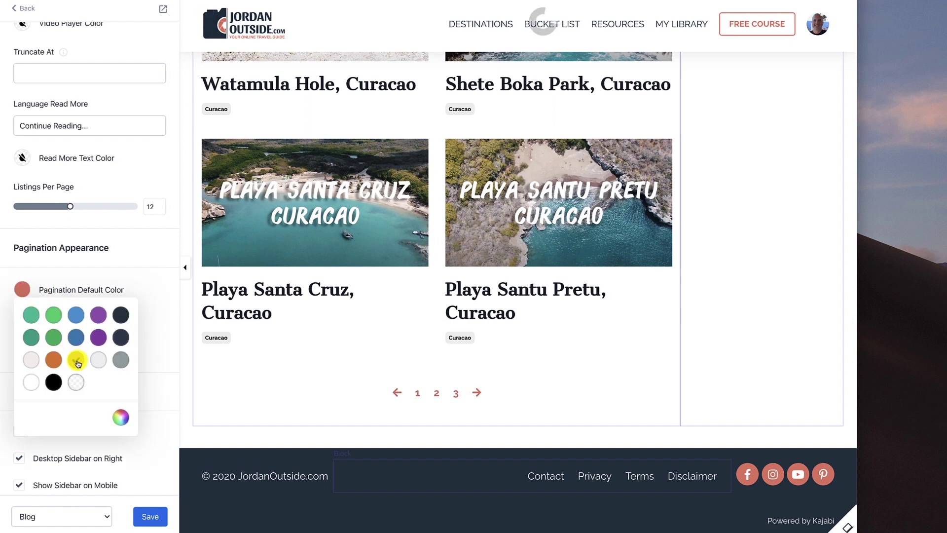
{"action": "left_click", "coordinate": [147, 287]}
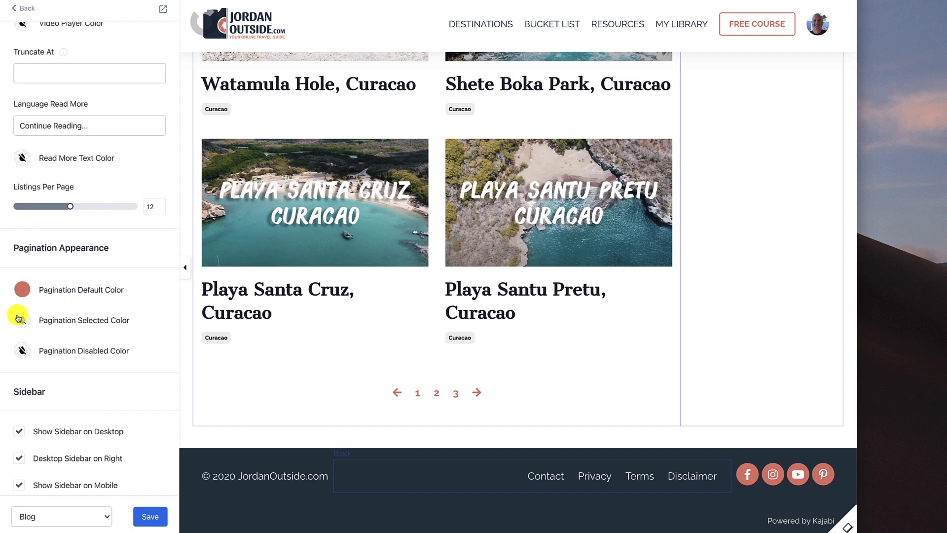
{"action": "left_click", "coordinate": [22, 319]}
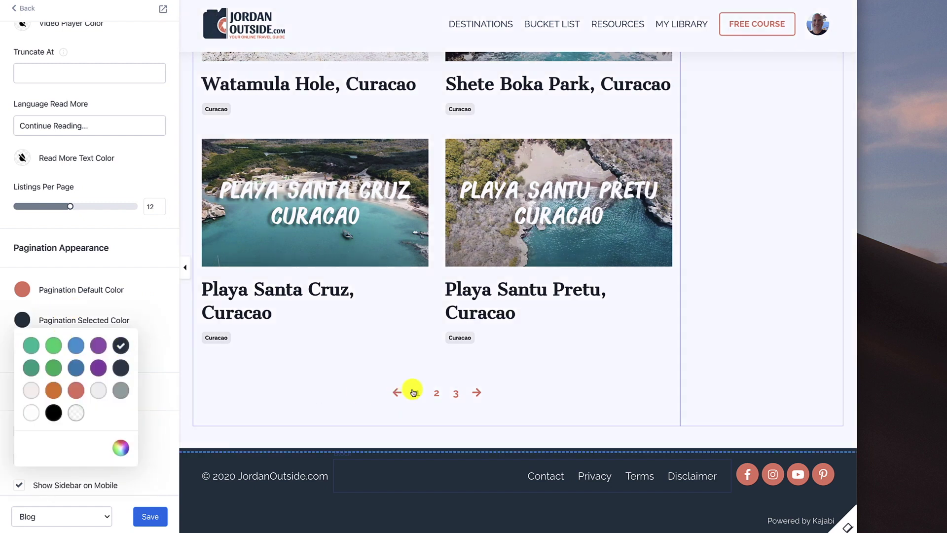
{"action": "left_click", "coordinate": [157, 317]}
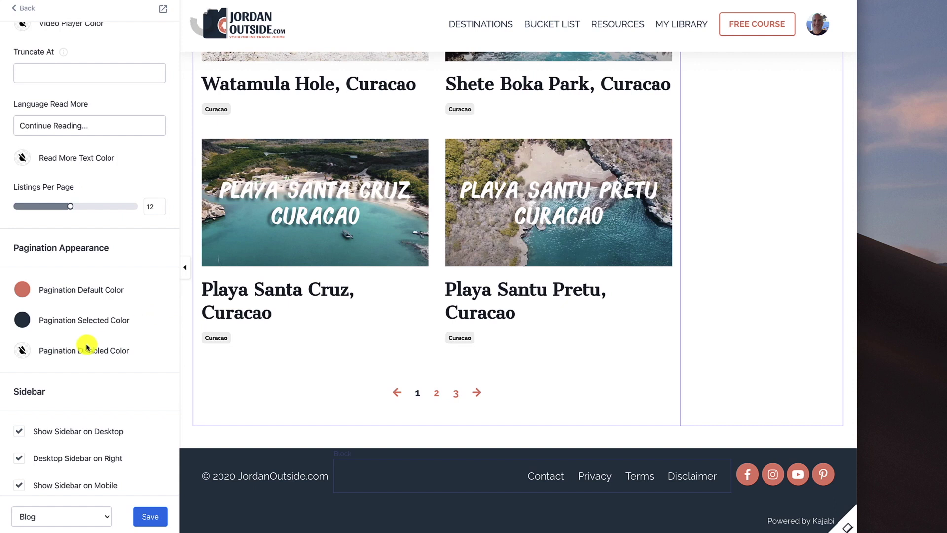
{"action": "left_click", "coordinate": [23, 351]}
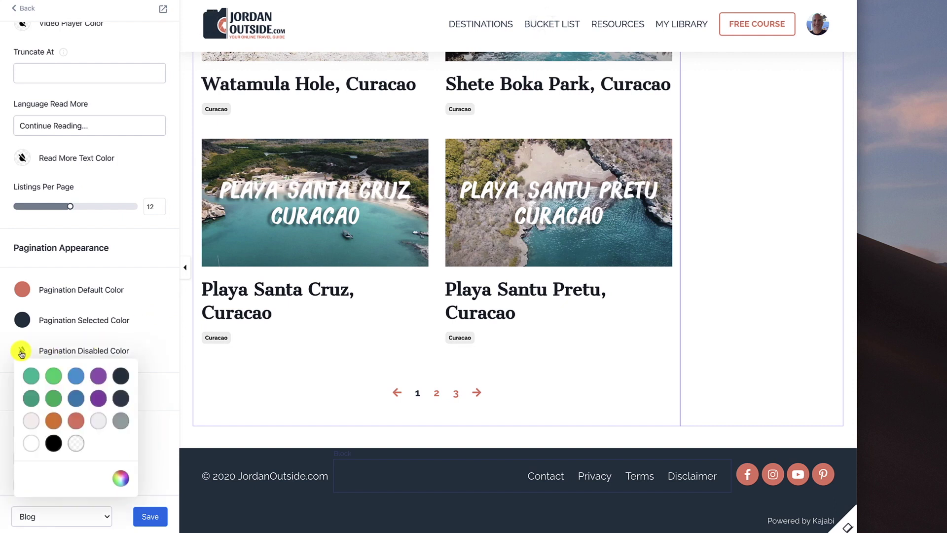
{"action": "left_click", "coordinate": [122, 422]}
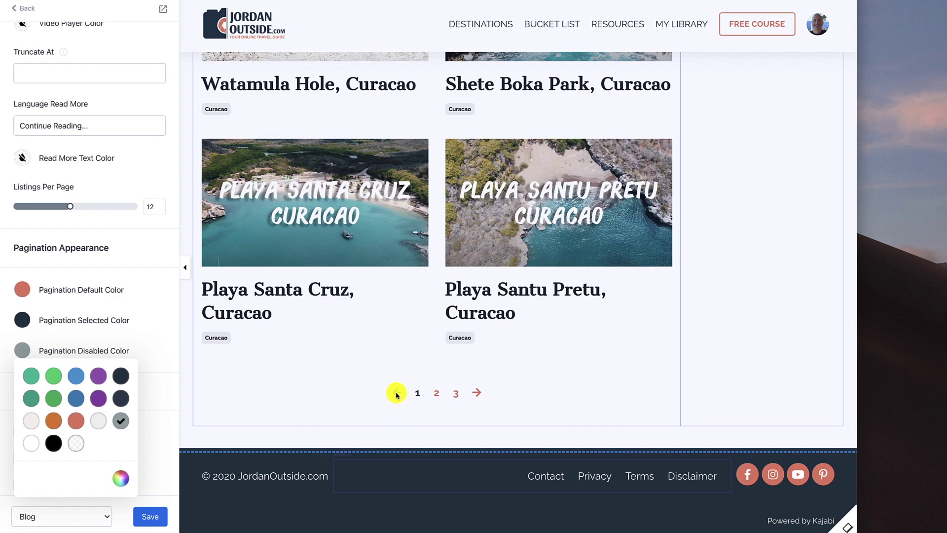
{"action": "left_click", "coordinate": [153, 340]}
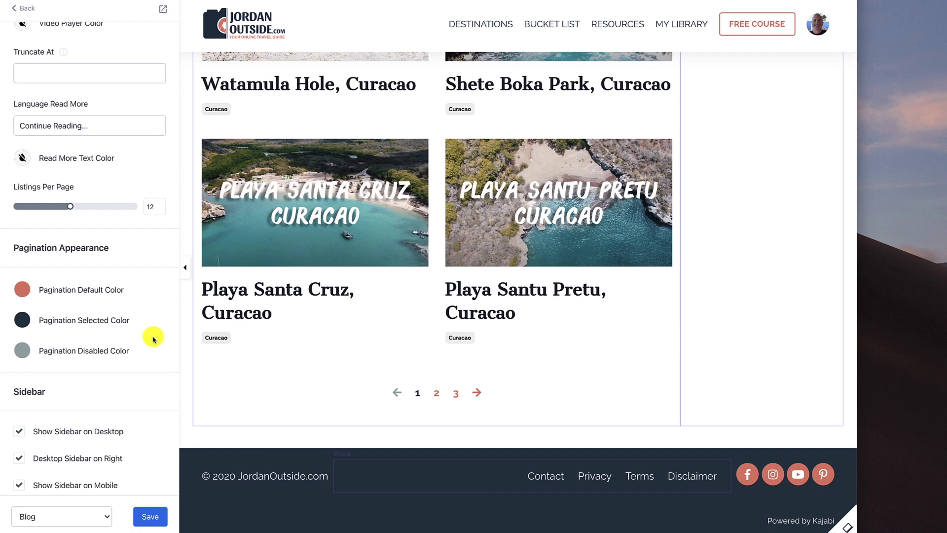
{"action": "scroll", "coordinate": [152, 339], "scroll_direction": "down", "scroll_amount": 5}
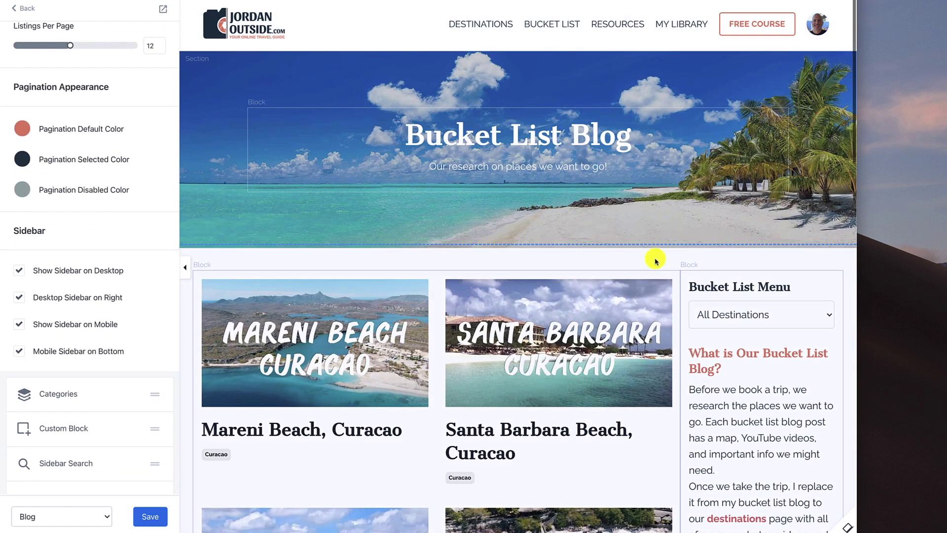
- Keep Desktop Sidebar on Right enabled after toggling it, and reveal the device preview buttons
{"action": "scroll", "coordinate": [715, 321], "scroll_direction": "down", "scroll_amount": 3}
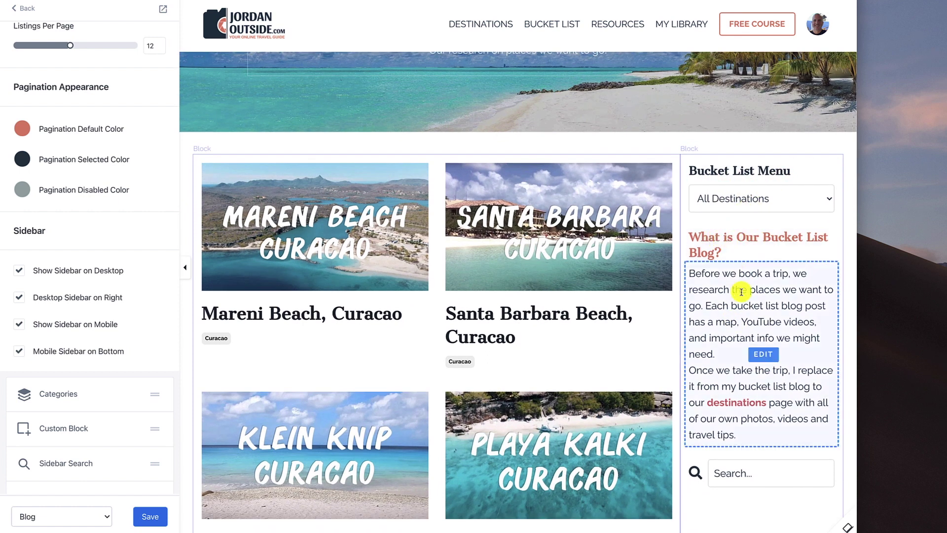
{"action": "scroll", "coordinate": [743, 288], "scroll_direction": "down", "scroll_amount": 2}
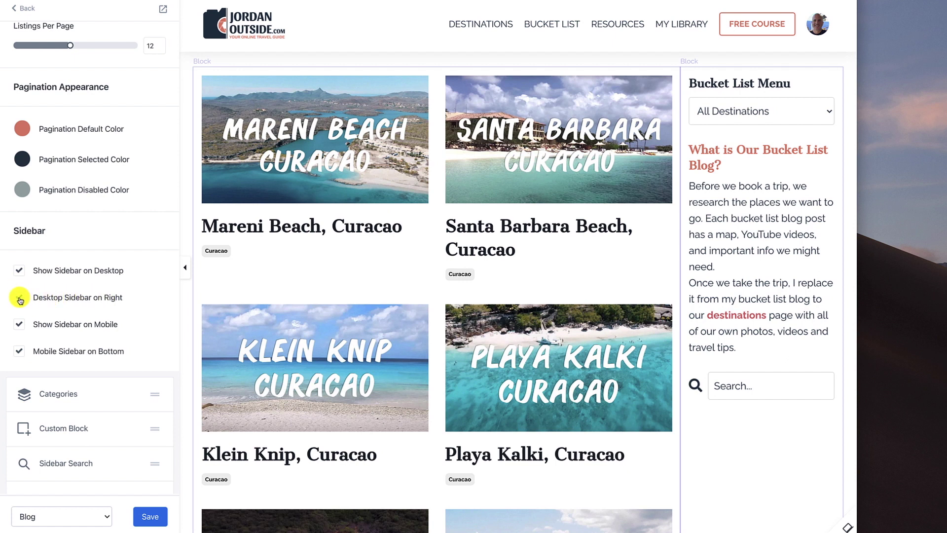
{"action": "left_click", "coordinate": [20, 299]}
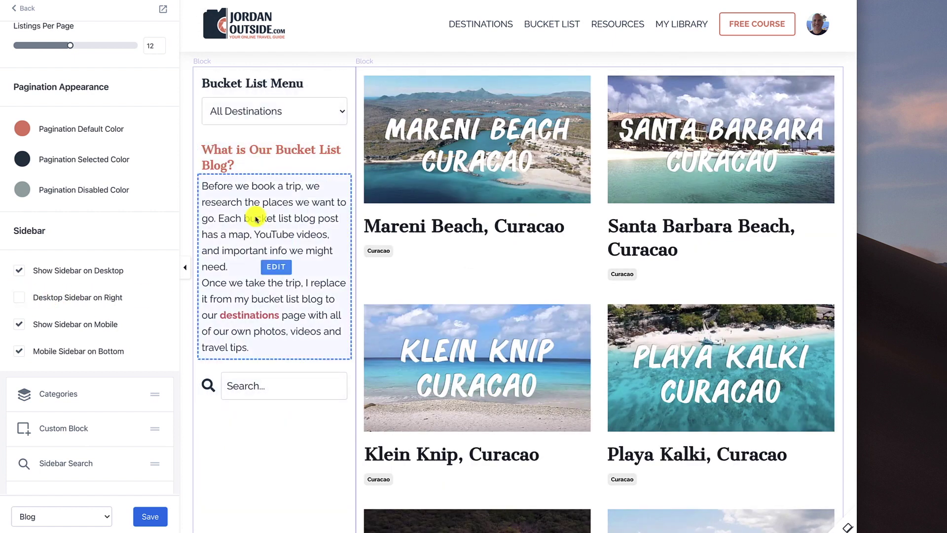
{"action": "left_click", "coordinate": [19, 299]}
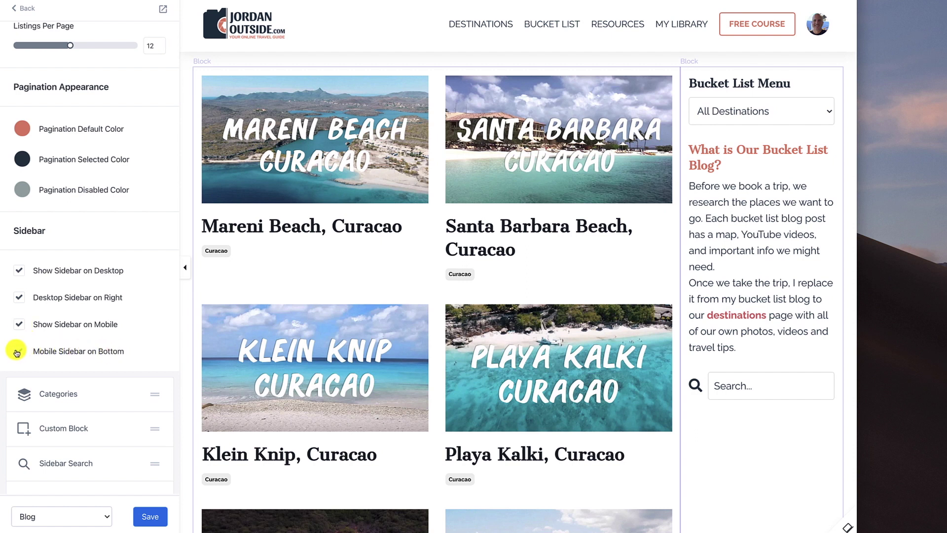
{"action": "left_click", "coordinate": [847, 527]}
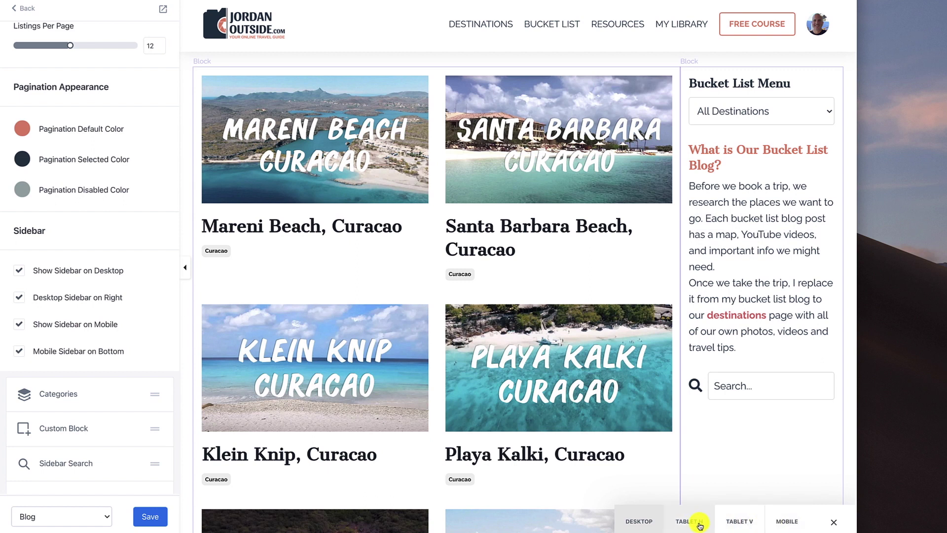
- Preview the blog page at phone width and scroll through it
{"action": "left_click", "coordinate": [788, 523]}
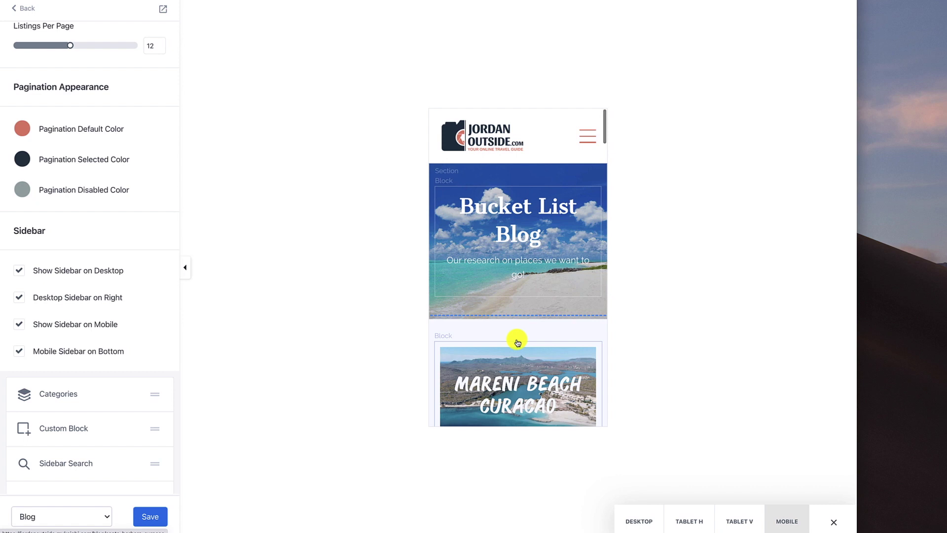
{"action": "scroll", "coordinate": [535, 323], "scroll_direction": "down", "scroll_amount": 10}
{"action": "scroll", "coordinate": [536, 326], "scroll_direction": "down", "scroll_amount": 15}
{"action": "scroll", "coordinate": [536, 326], "scroll_direction": "up", "scroll_amount": 8}
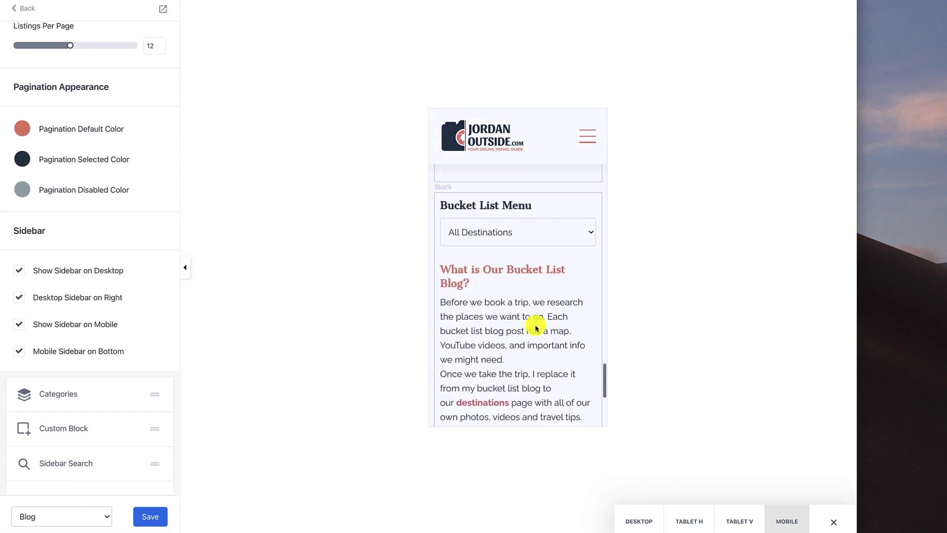
{"action": "scroll", "coordinate": [535, 326], "scroll_direction": "up", "scroll_amount": 2}
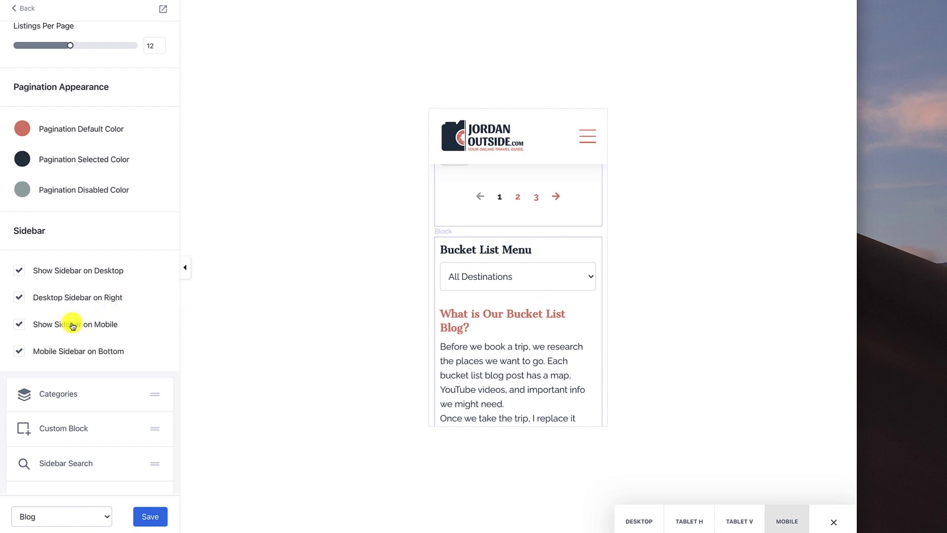
- Compare the mobile sidebar above the listings, then restore Mobile Sidebar on Bottom
{"action": "left_click", "coordinate": [19, 353]}
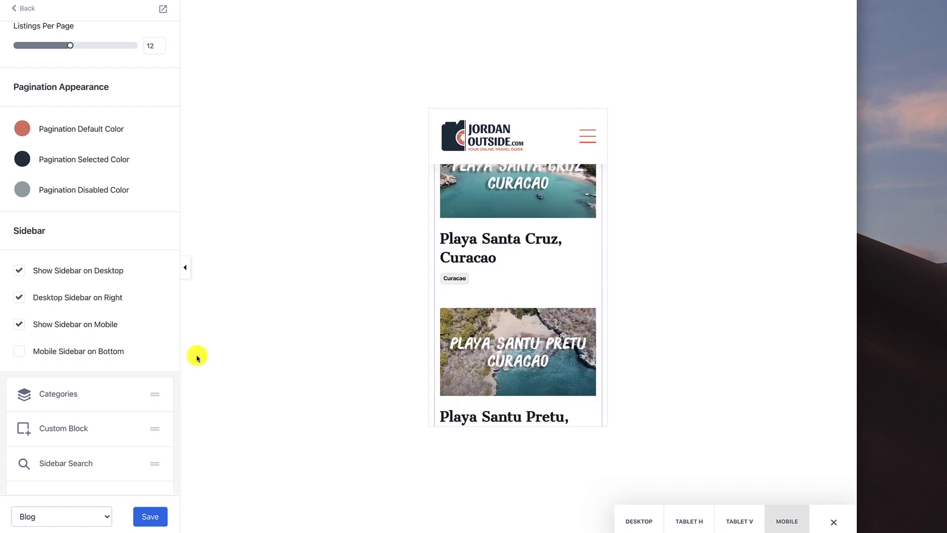
{"action": "scroll", "coordinate": [520, 329], "scroll_direction": "down", "scroll_amount": 5}
{"action": "scroll", "coordinate": [520, 330], "scroll_direction": "up", "scroll_amount": 5}
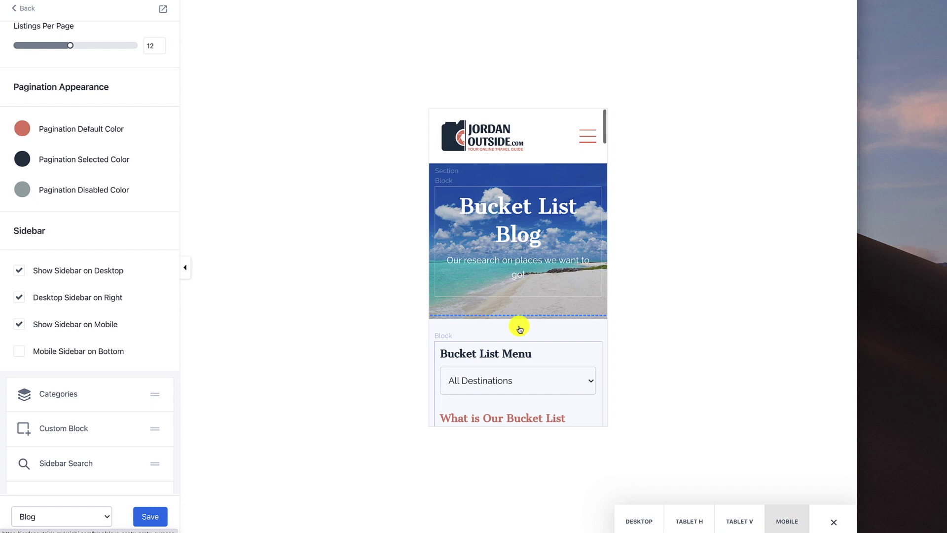
{"action": "scroll", "coordinate": [520, 329], "scroll_direction": "down", "scroll_amount": 3}
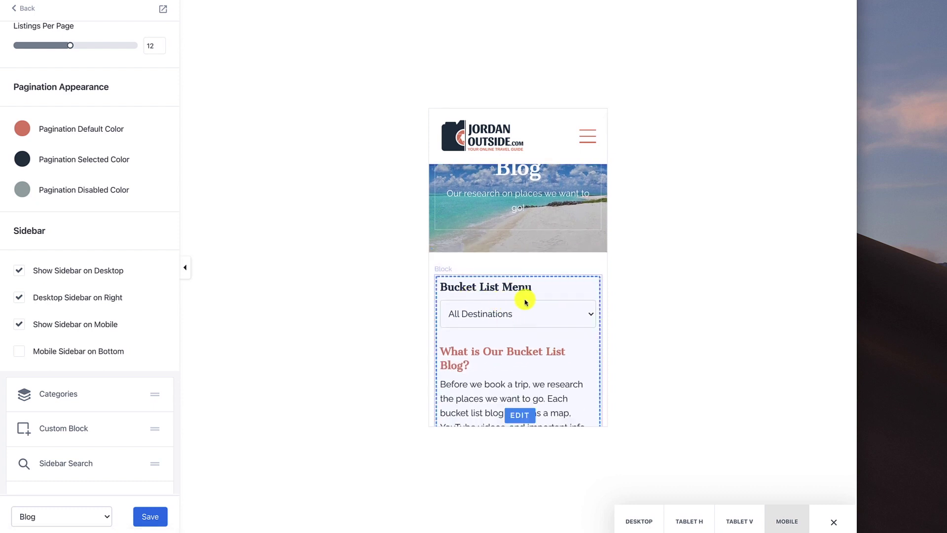
{"action": "scroll", "coordinate": [509, 301], "scroll_direction": "down", "scroll_amount": 8}
{"action": "scroll", "coordinate": [526, 302], "scroll_direction": "down", "scroll_amount": 2}
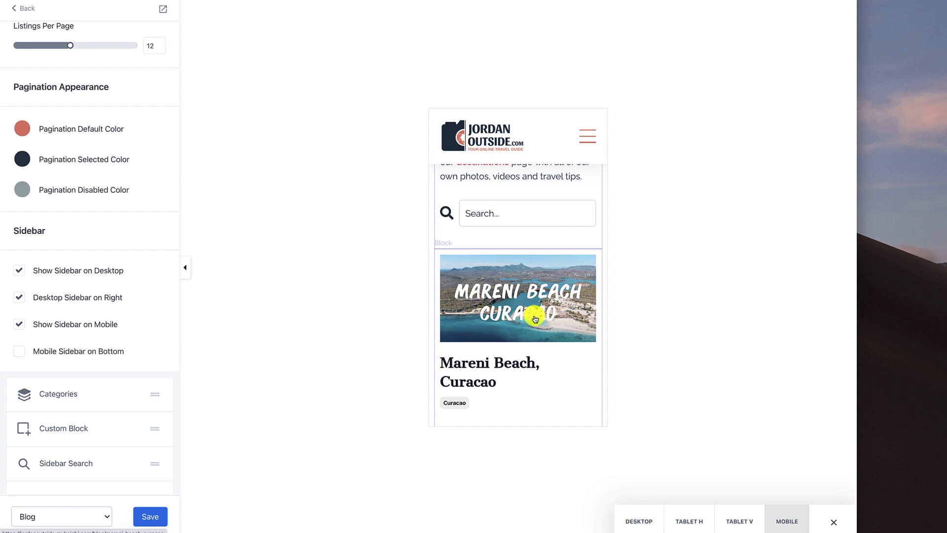
{"action": "scroll", "coordinate": [535, 319], "scroll_direction": "up", "scroll_amount": 12}
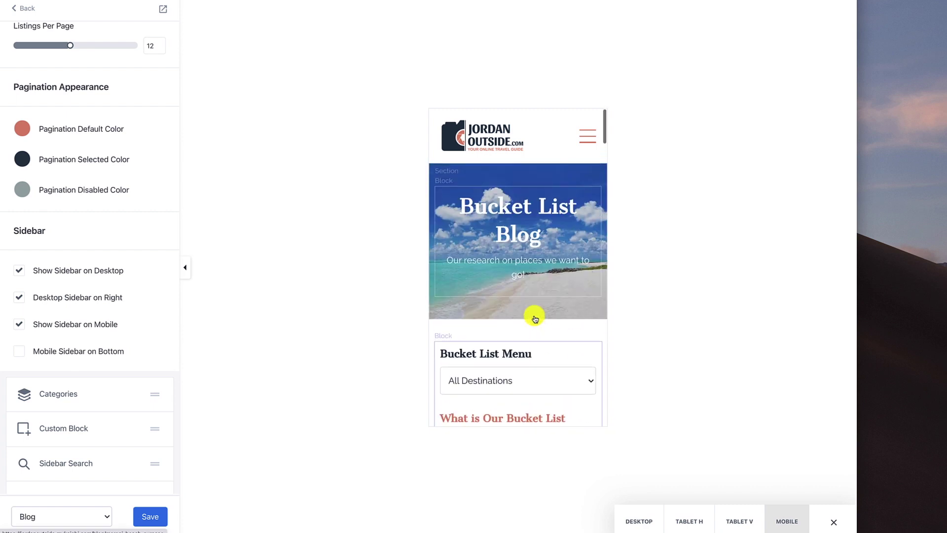
{"action": "scroll", "coordinate": [535, 319], "scroll_direction": "down", "scroll_amount": 3}
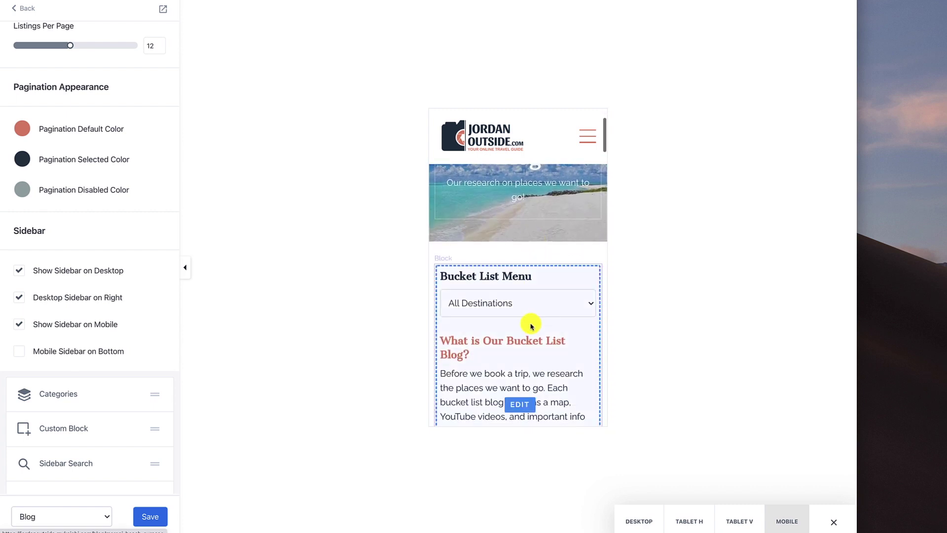
{"action": "scroll", "coordinate": [533, 361], "scroll_direction": "down", "scroll_amount": 3}
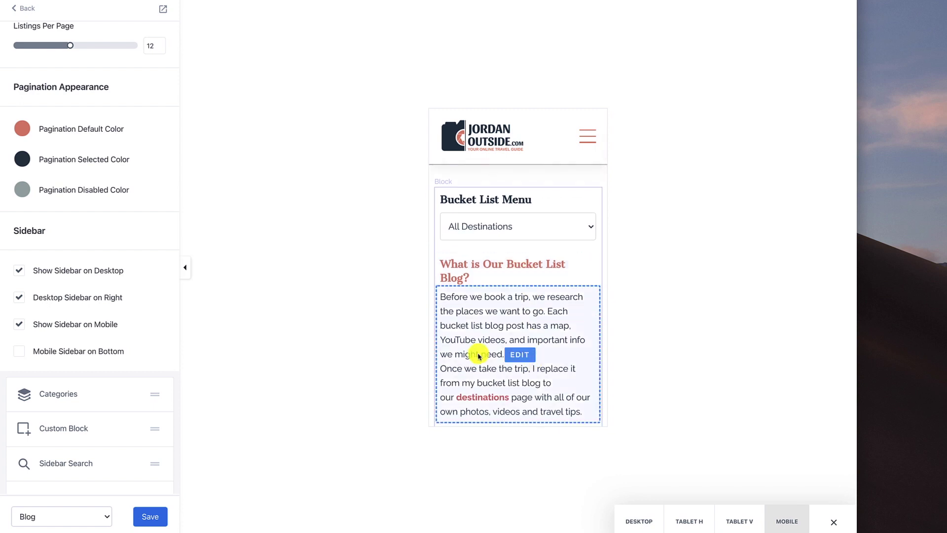
{"action": "scroll", "coordinate": [563, 343], "scroll_direction": "down", "scroll_amount": 8}
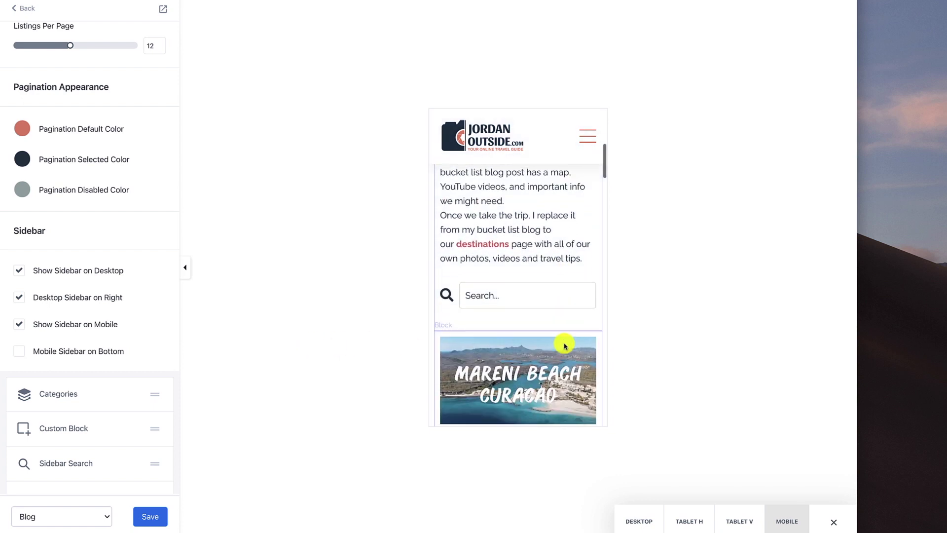
{"action": "scroll", "coordinate": [532, 340], "scroll_direction": "up", "scroll_amount": 5}
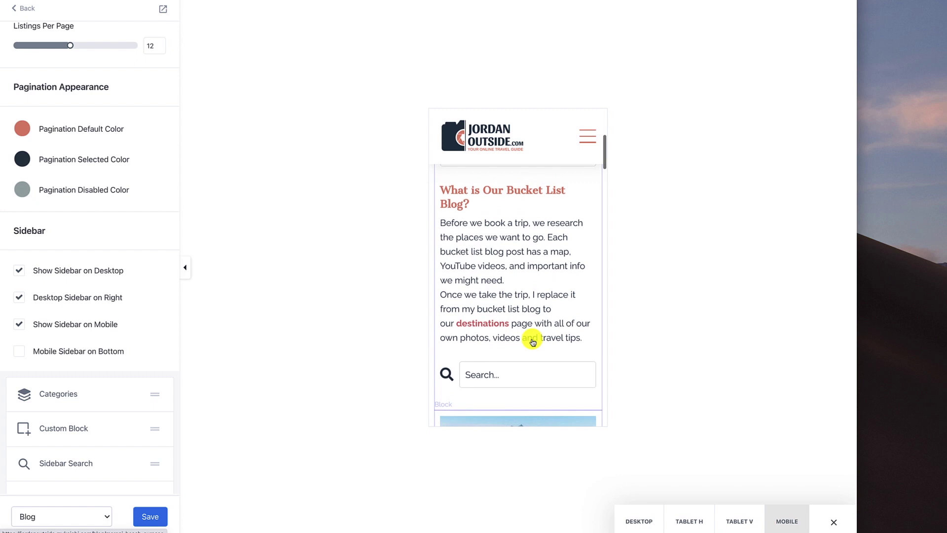
{"action": "left_click", "coordinate": [18, 353]}
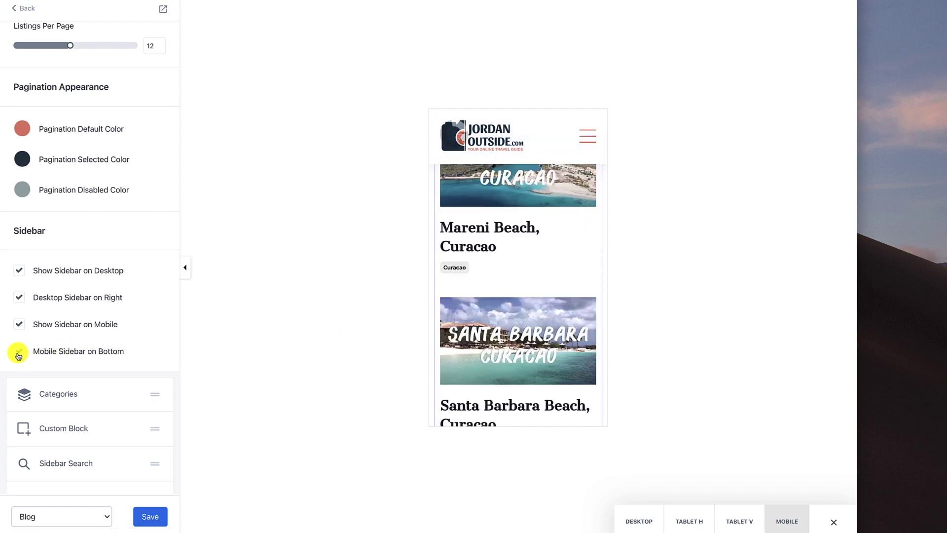
- Return the preview to desktop width and open the Categories sidebar block settings
{"action": "left_click", "coordinate": [637, 518]}
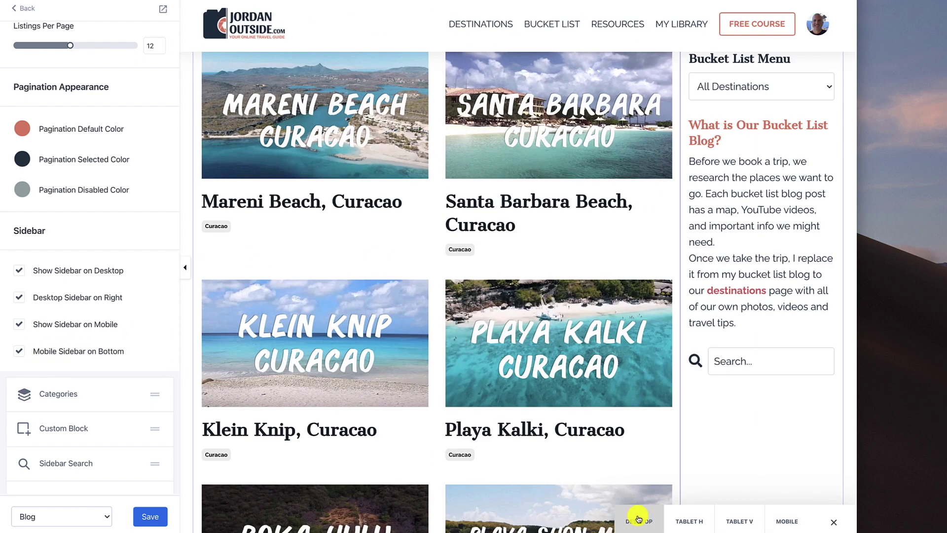
{"action": "scroll", "coordinate": [74, 355], "scroll_direction": "down", "scroll_amount": 3}
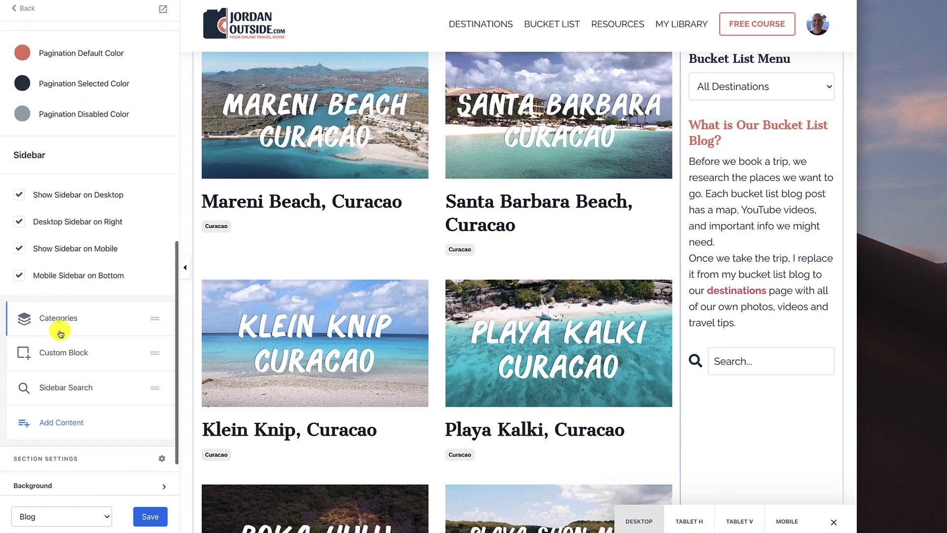
{"action": "left_click", "coordinate": [57, 318]}
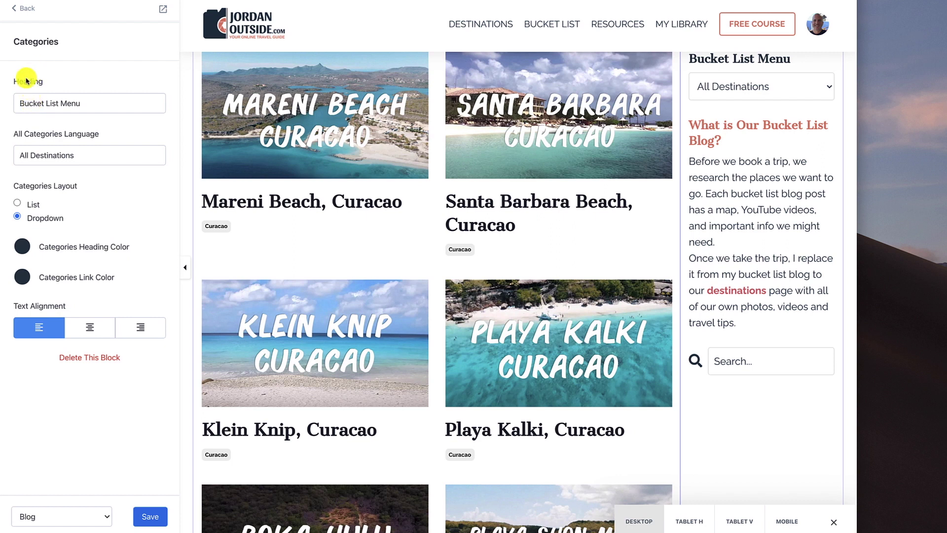
{"action": "scroll", "coordinate": [814, 243], "scroll_direction": "up", "scroll_amount": 3}
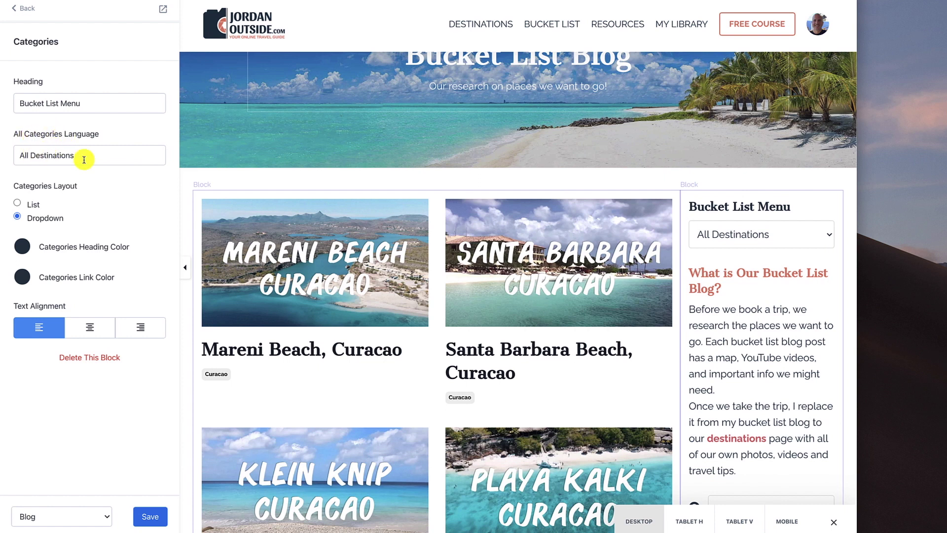
{"action": "left_click", "coordinate": [18, 204]}
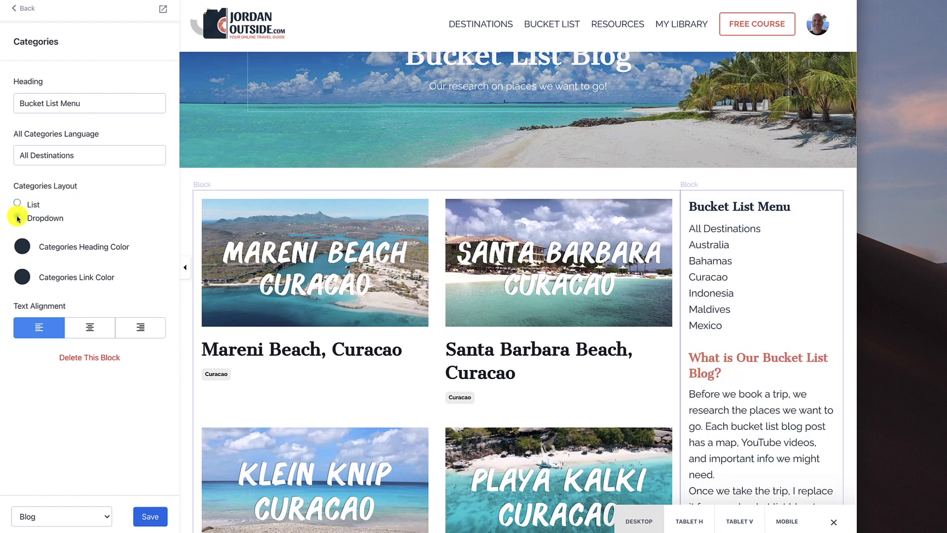
{"action": "left_click", "coordinate": [17, 217]}
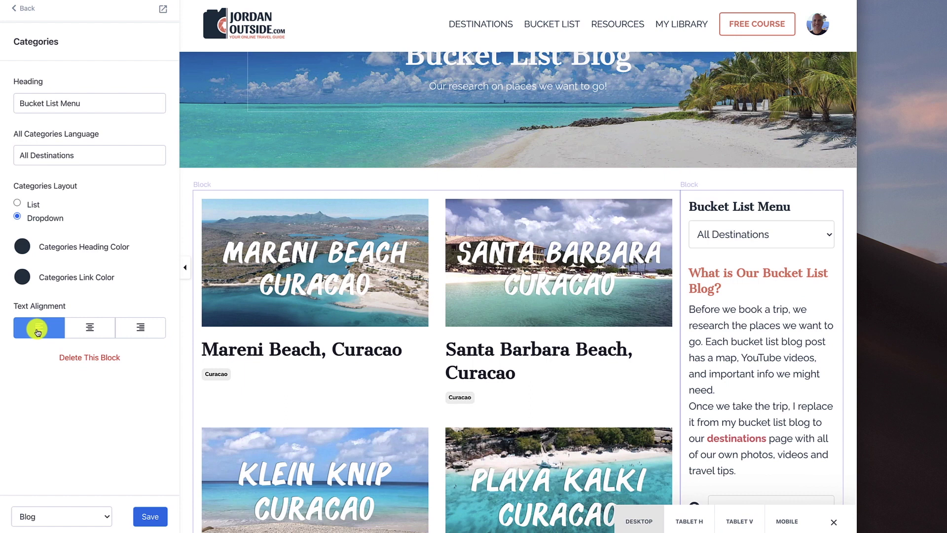
{"action": "left_click", "coordinate": [94, 329]}
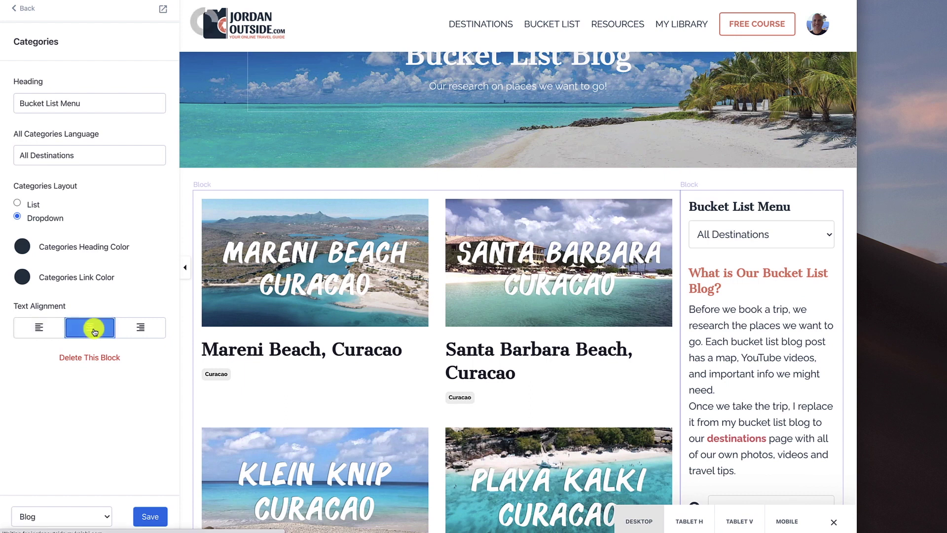
{"action": "left_click", "coordinate": [39, 328]}
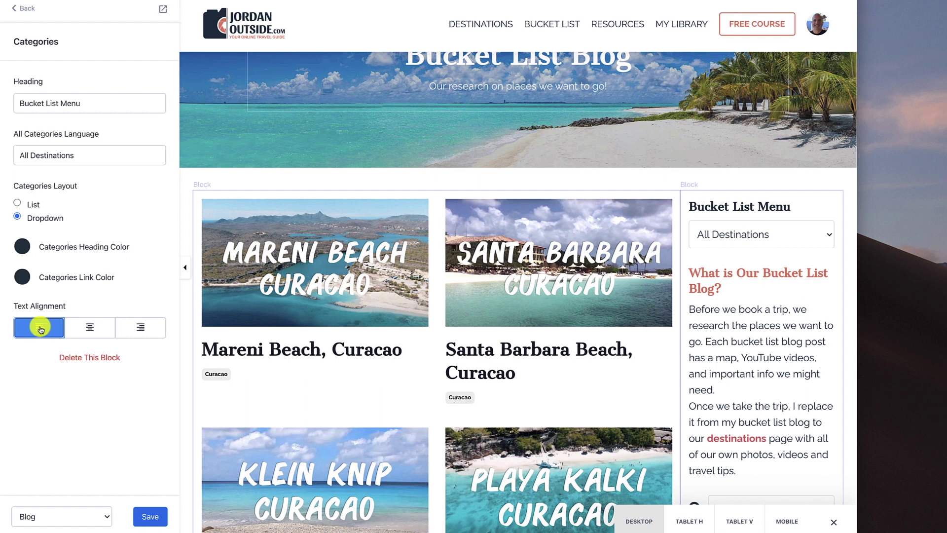
{"action": "left_click", "coordinate": [20, 7]}
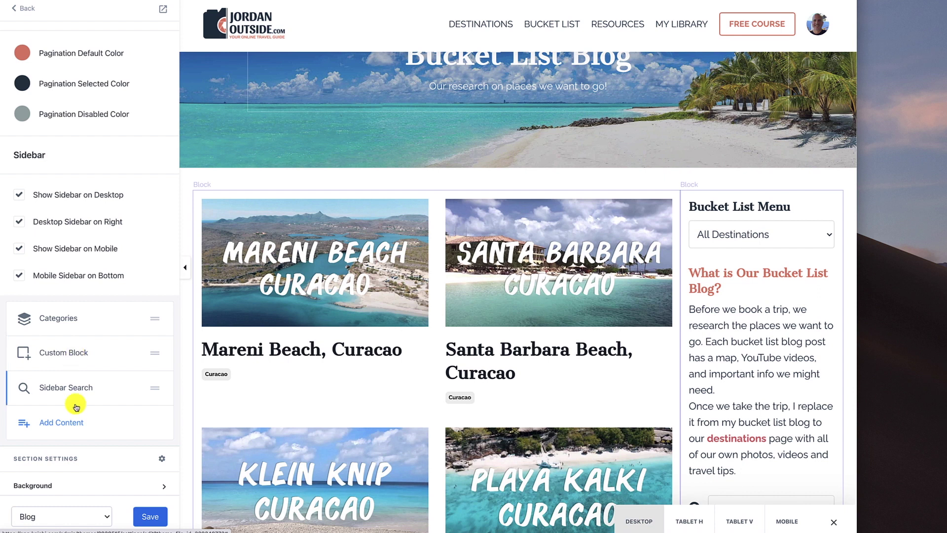
{"action": "left_click", "coordinate": [70, 422]}
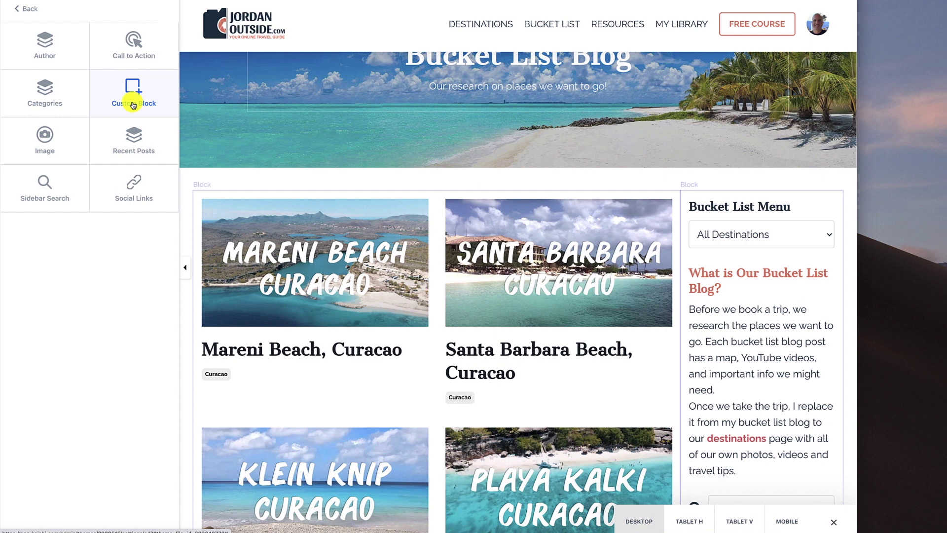
{"action": "left_click", "coordinate": [112, 83]}
{"action": "left_click", "coordinate": [27, 9]}
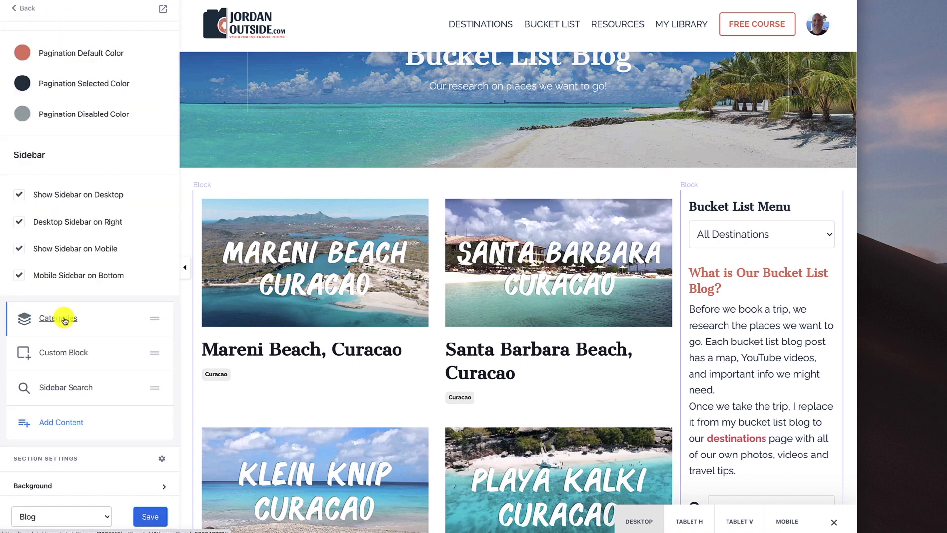
{"action": "left_click", "coordinate": [73, 354]}
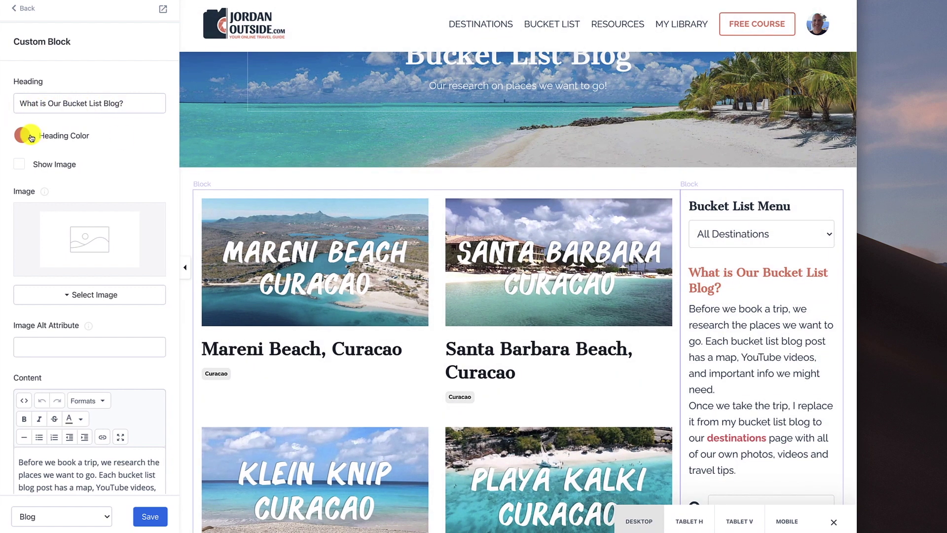
- Leave the bucket list block with no image and Show CTA unchecked, then return to Blog Listings
{"action": "left_click", "coordinate": [22, 166]}
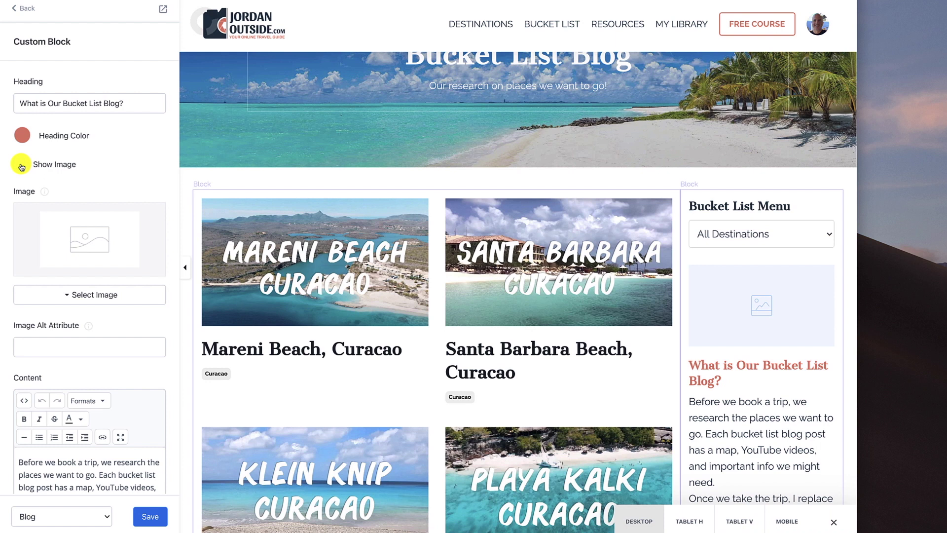
{"action": "left_click", "coordinate": [21, 166]}
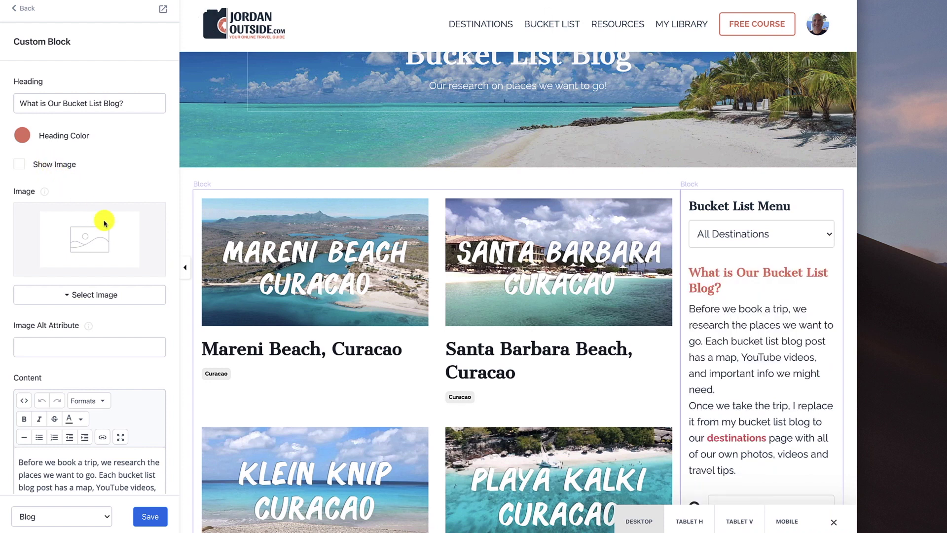
{"action": "scroll", "coordinate": [102, 276], "scroll_direction": "down", "scroll_amount": 3}
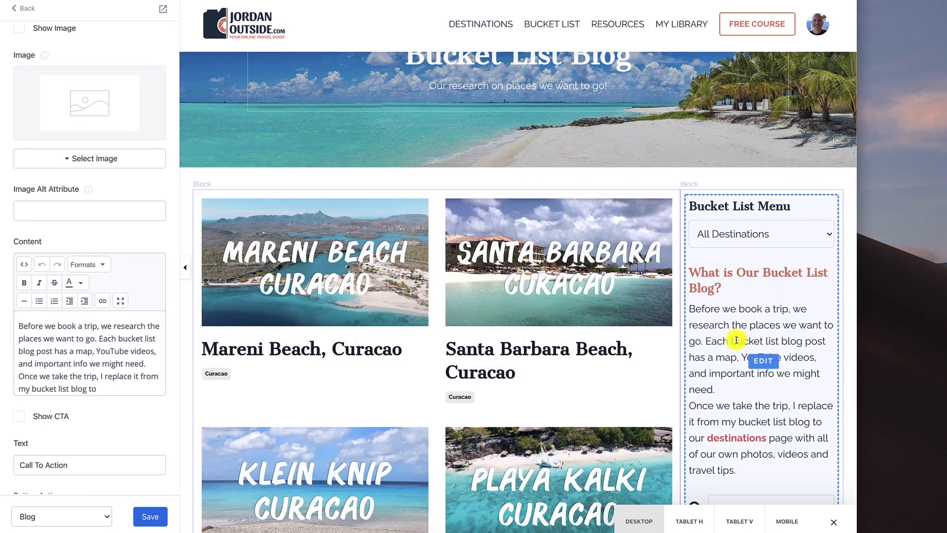
{"action": "scroll", "coordinate": [730, 346], "scroll_direction": "down", "scroll_amount": 2}
{"action": "scroll", "coordinate": [90, 362], "scroll_direction": "down", "scroll_amount": 1}
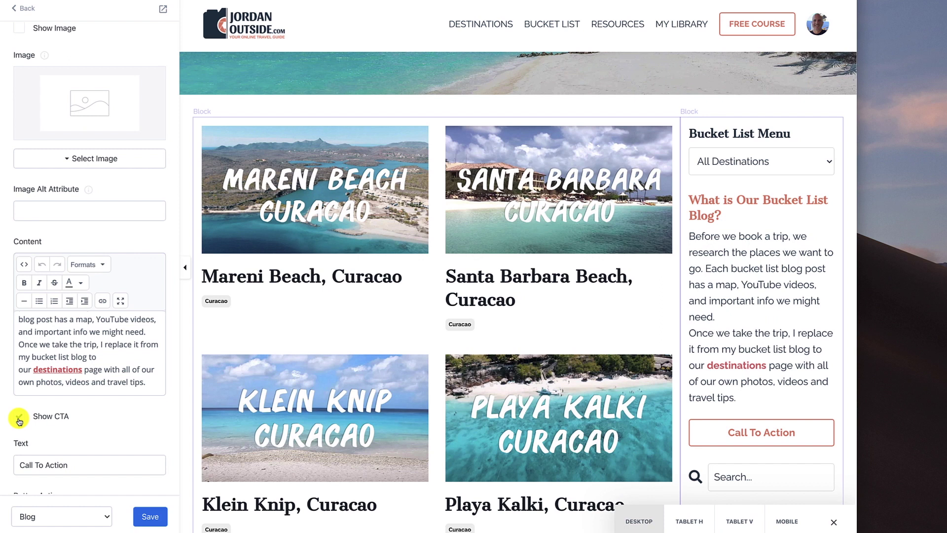
{"action": "left_click", "coordinate": [19, 420]}
{"action": "scroll", "coordinate": [89, 419], "scroll_direction": "down", "scroll_amount": 5}
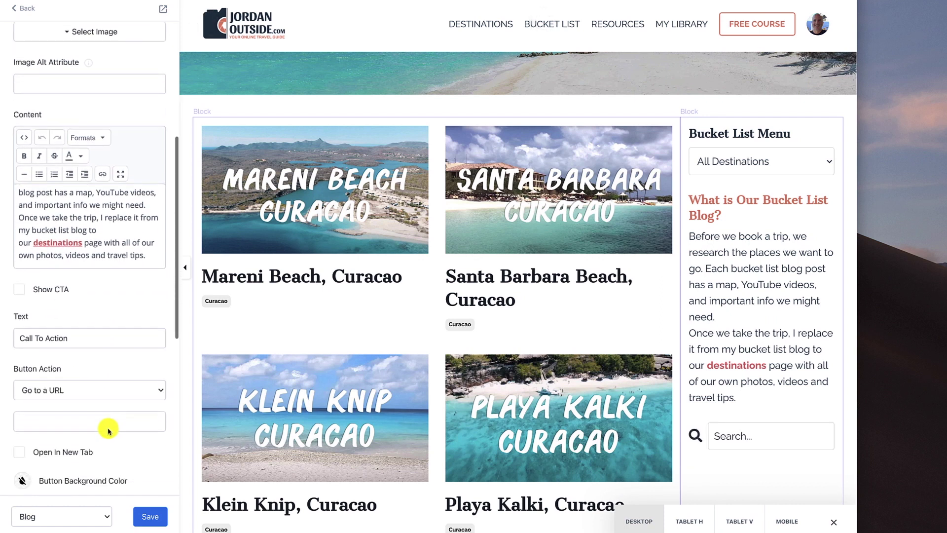
{"action": "scroll", "coordinate": [67, 409], "scroll_direction": "down", "scroll_amount": 6}
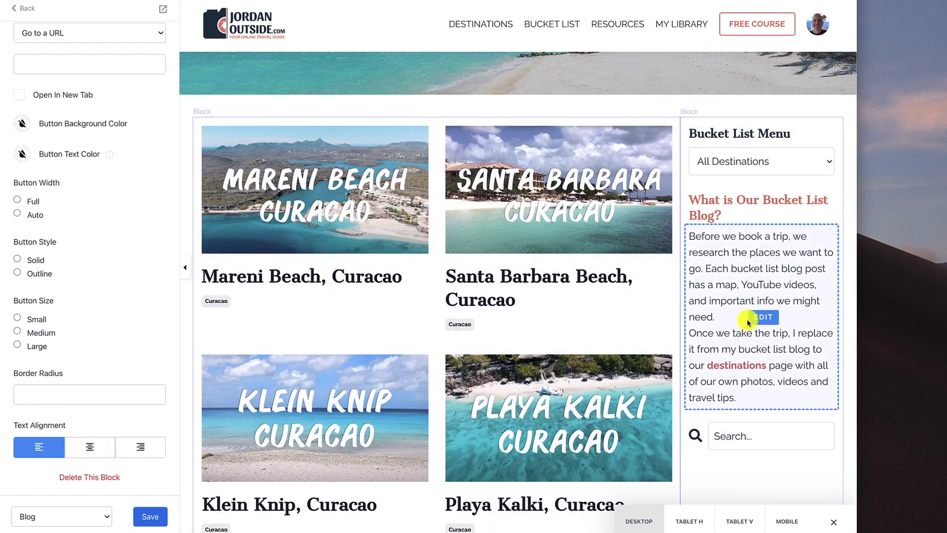
{"action": "left_click", "coordinate": [19, 9]}
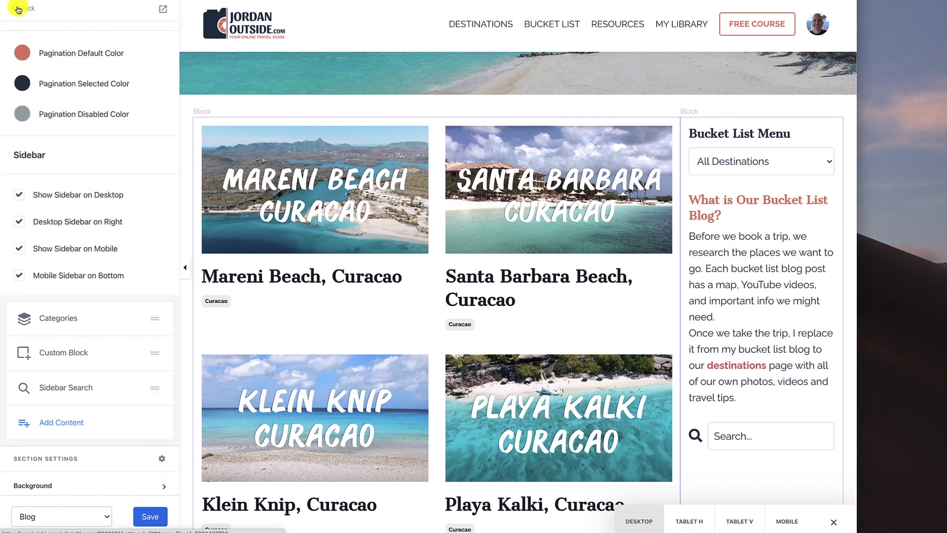
- Set the Sidebar Search block's icon colour to red and save the page
{"action": "scroll", "coordinate": [74, 274], "scroll_direction": "down", "scroll_amount": 1}
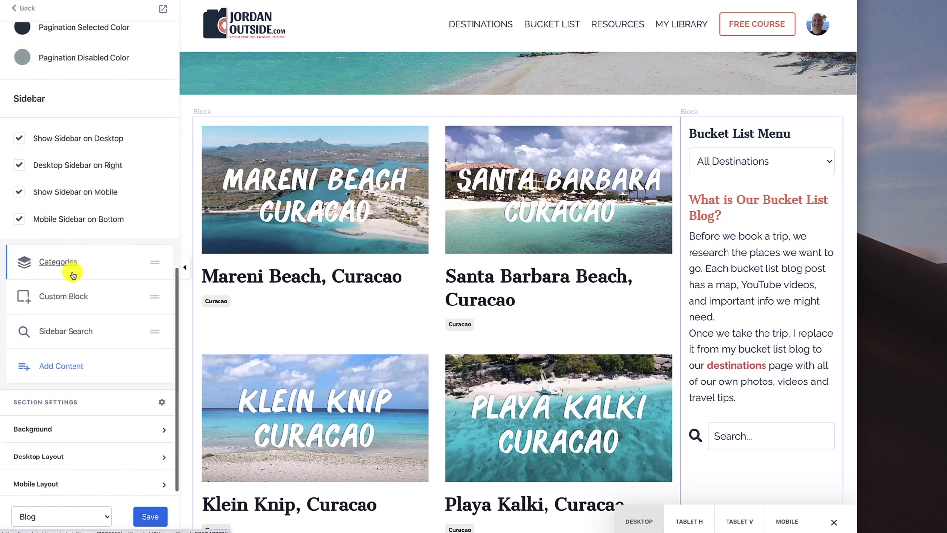
{"action": "left_click", "coordinate": [77, 329]}
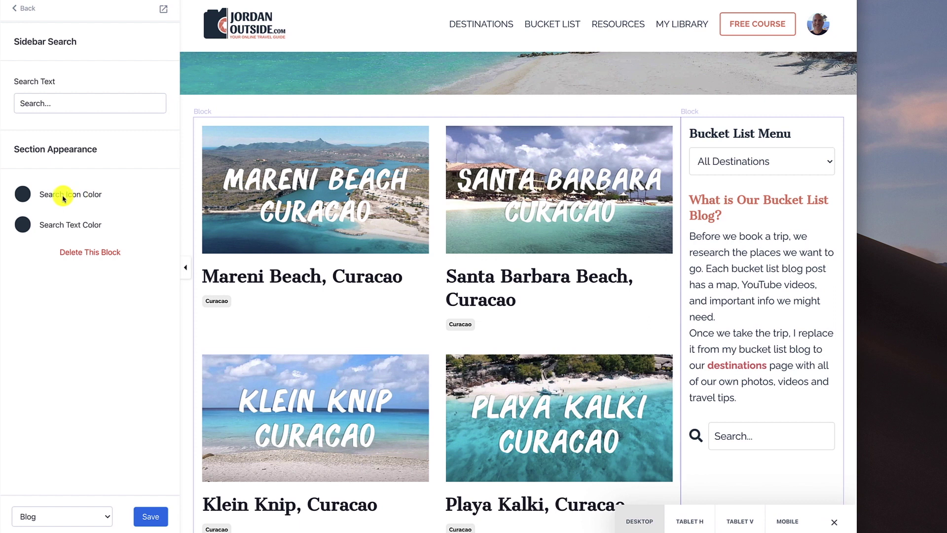
{"action": "left_click", "coordinate": [23, 194]}
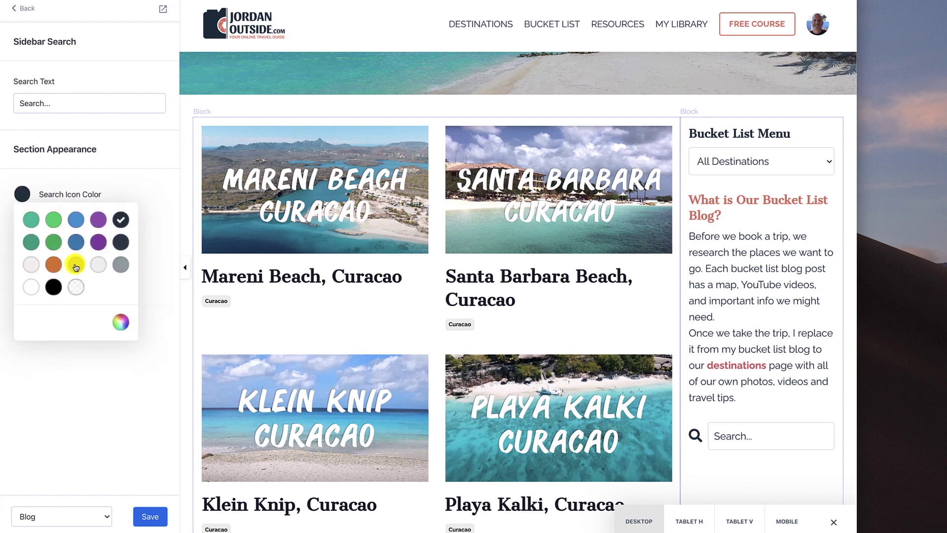
{"action": "left_click", "coordinate": [148, 230]}
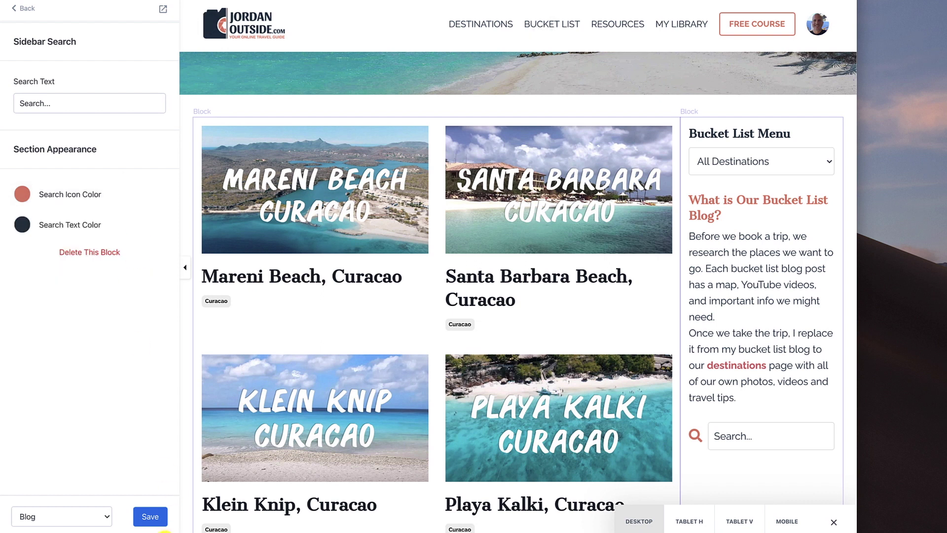
{"action": "left_click", "coordinate": [152, 522]}
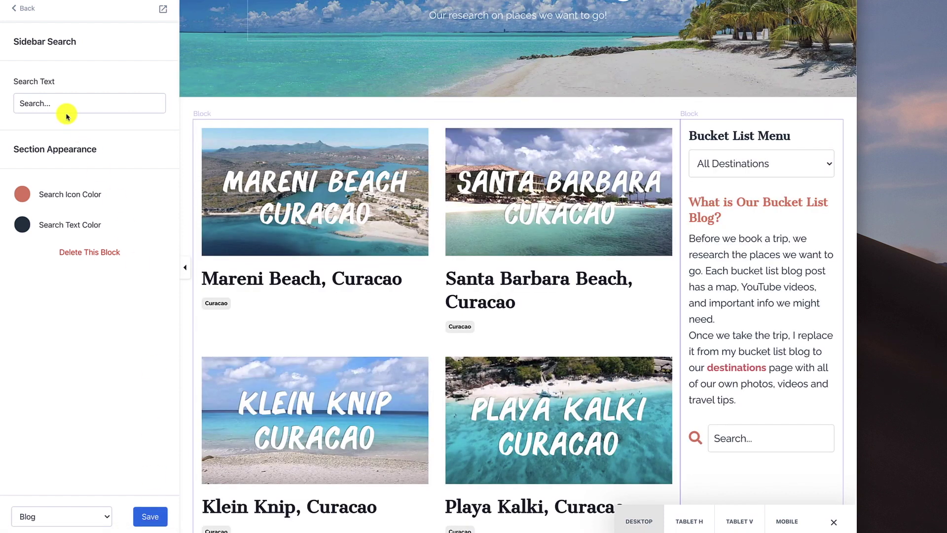
{"action": "left_click", "coordinate": [23, 8]}
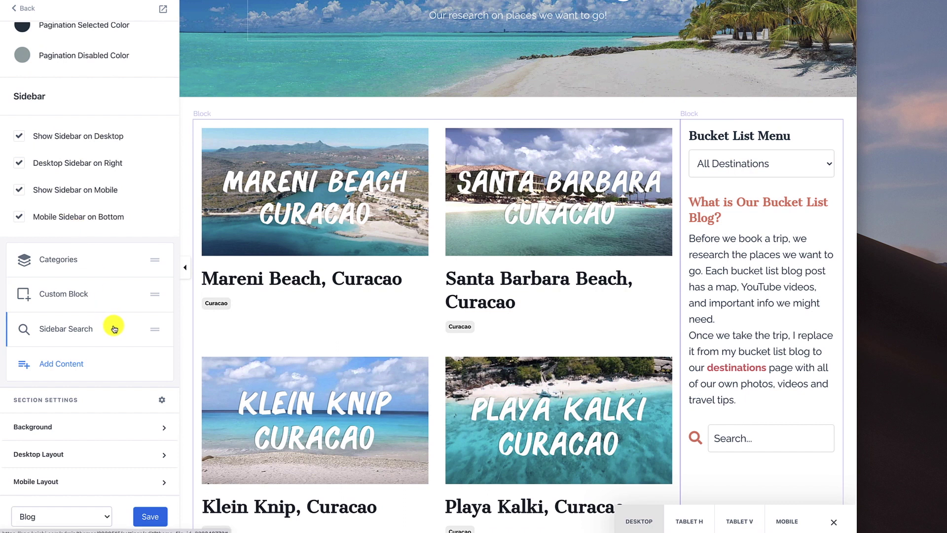
- Set the Blog Listings section background colour to white
{"action": "scroll", "coordinate": [114, 329], "scroll_direction": "down", "scroll_amount": 1}
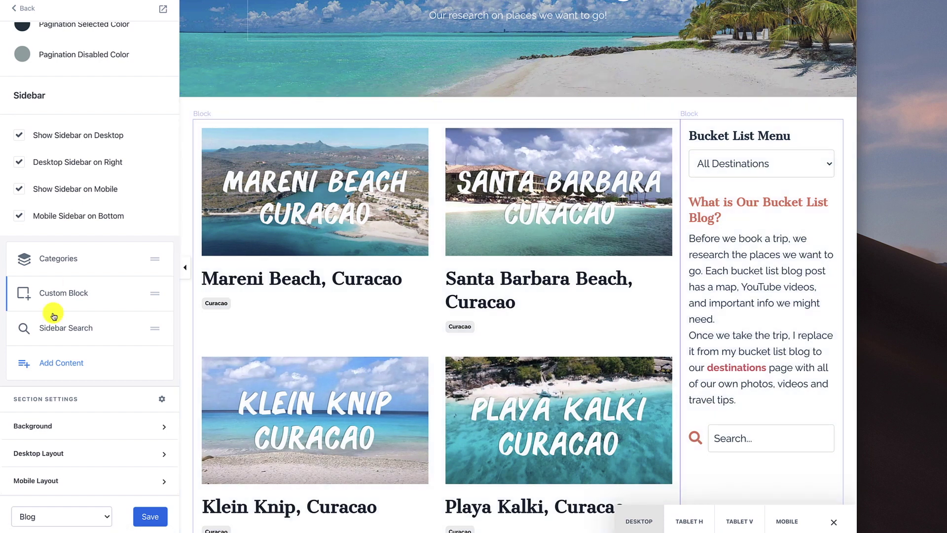
{"action": "left_click", "coordinate": [71, 429]}
{"action": "scroll", "coordinate": [93, 431], "scroll_direction": "down", "scroll_amount": 3}
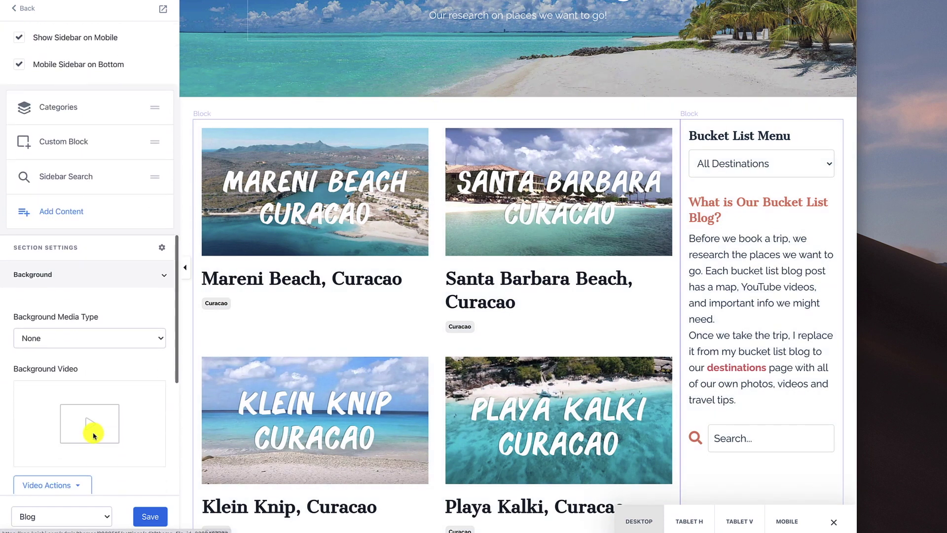
{"action": "scroll", "coordinate": [71, 339], "scroll_direction": "down", "scroll_amount": 6}
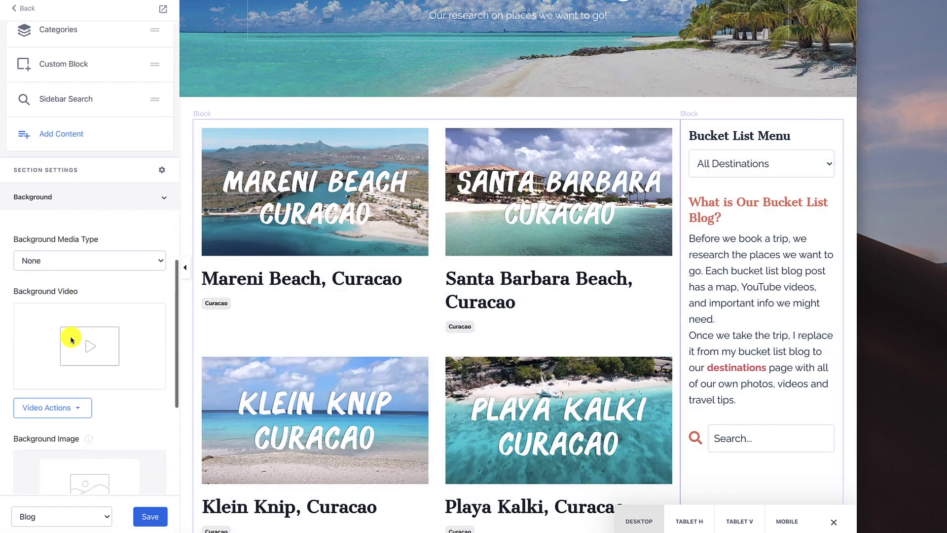
{"action": "scroll", "coordinate": [72, 340], "scroll_direction": "down", "scroll_amount": 1}
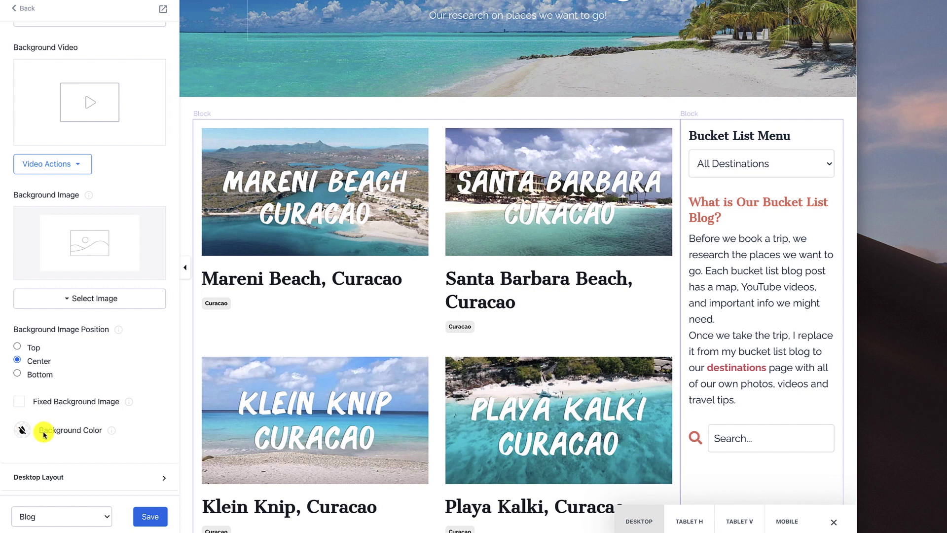
{"action": "left_click", "coordinate": [22, 430]}
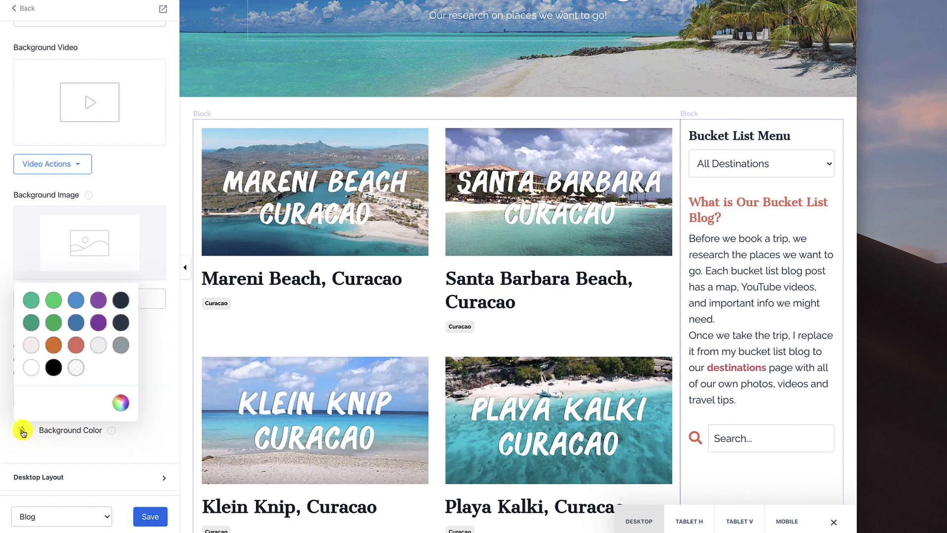
{"action": "left_click", "coordinate": [30, 371]}
{"action": "left_click", "coordinate": [156, 381]}
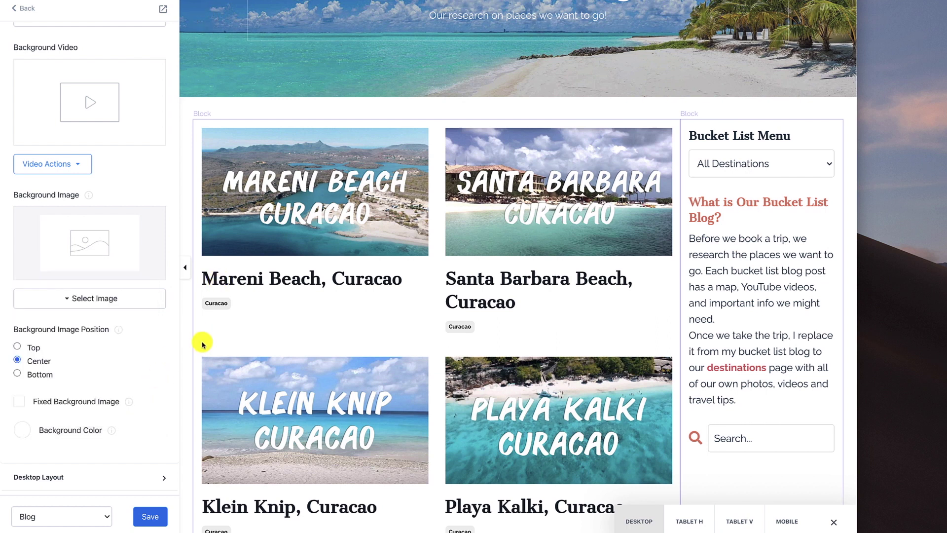
- Review the padding: 40 on all sides for desktop, 40 vertical and 10 sideways on mobile
{"action": "scroll", "coordinate": [116, 423], "scroll_direction": "down", "scroll_amount": 1}
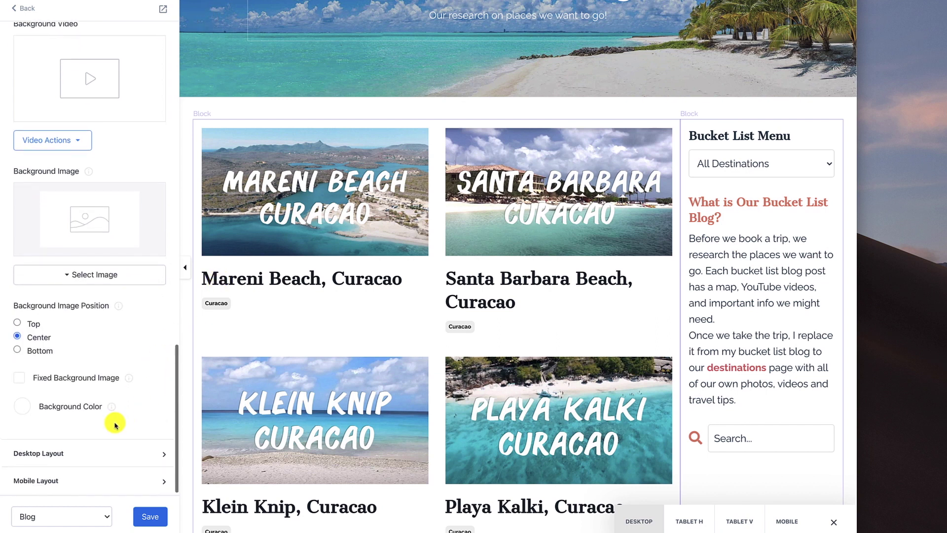
{"action": "left_click", "coordinate": [79, 452]}
{"action": "scroll", "coordinate": [81, 448], "scroll_direction": "down", "scroll_amount": 2}
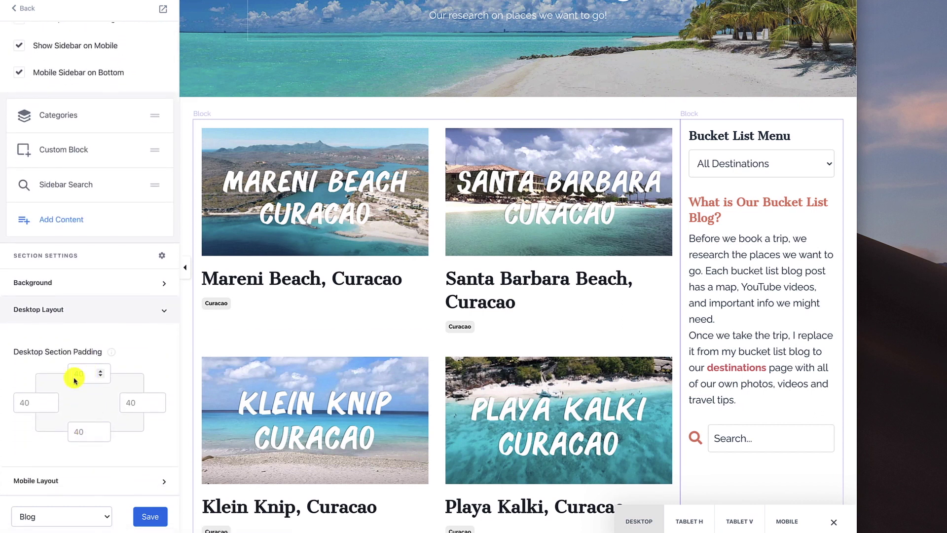
{"action": "left_click", "coordinate": [60, 477]}
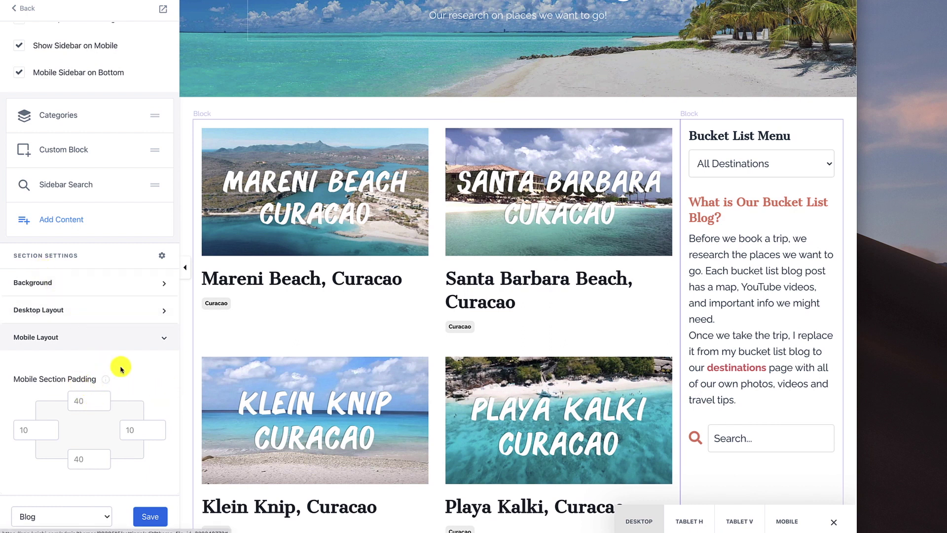
{"action": "left_click", "coordinate": [163, 338]}
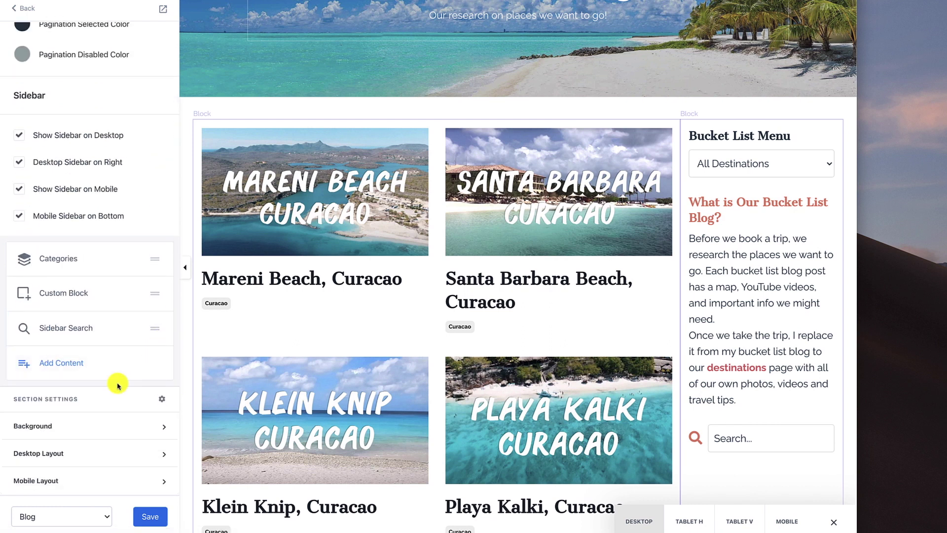
{"action": "scroll", "coordinate": [118, 345], "scroll_direction": "up", "scroll_amount": 10}
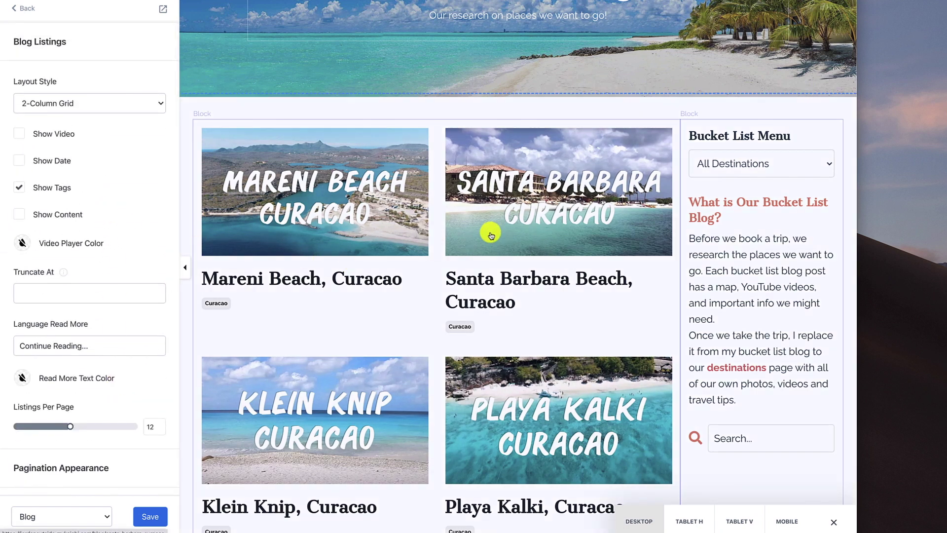
- Return to the Sections list, save the blog page, and exit the page editor
{"action": "scroll", "coordinate": [376, 287], "scroll_direction": "up", "scroll_amount": 3}
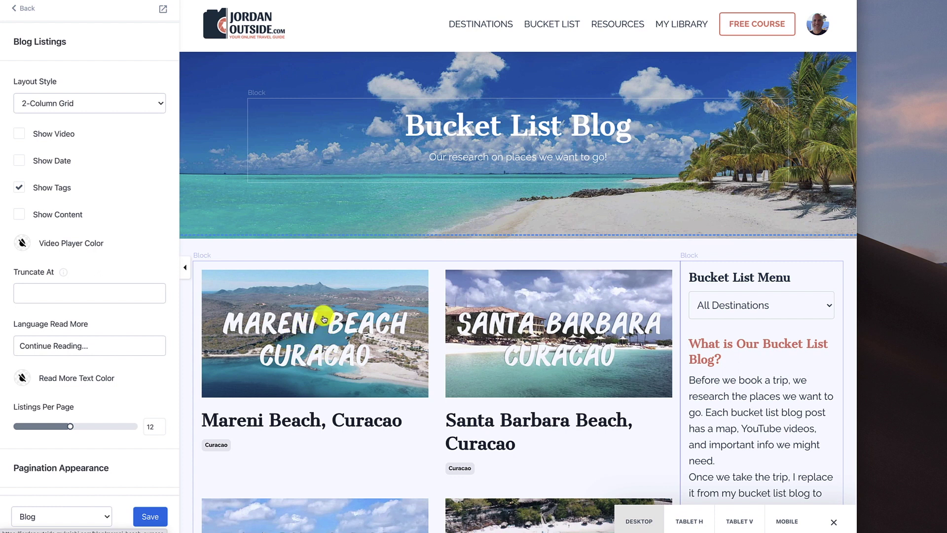
{"action": "left_click", "coordinate": [22, 10]}
{"action": "left_click", "coordinate": [148, 517]}
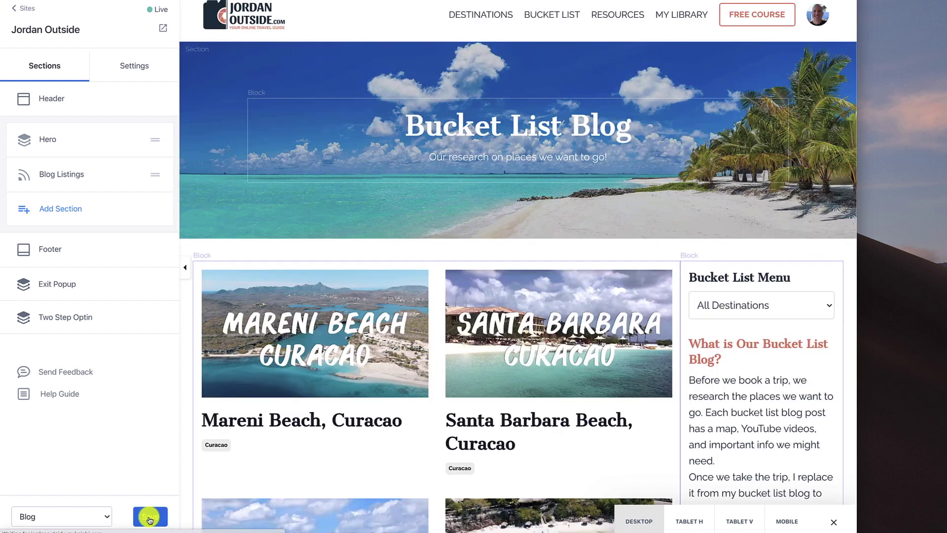
{"action": "left_click", "coordinate": [27, 8]}
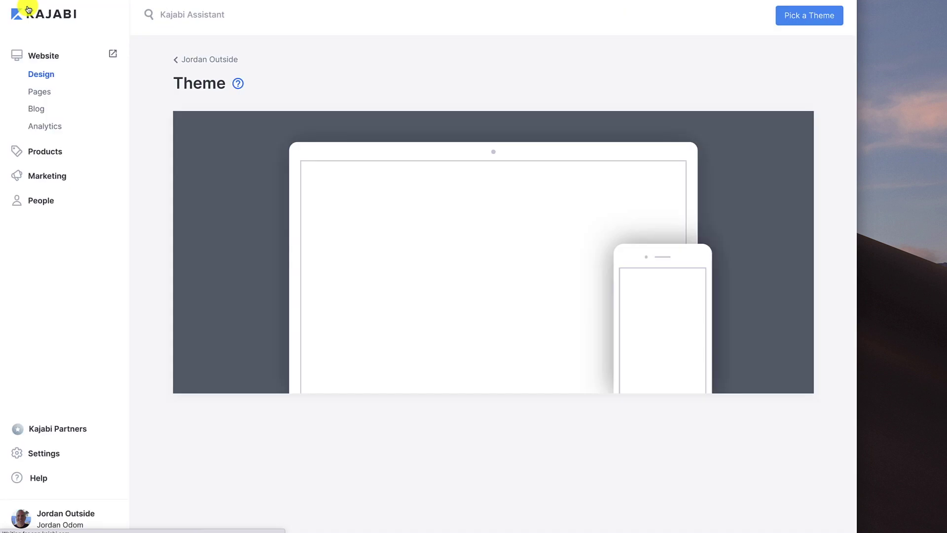
- Open the Website pages list and preview the Blog page
{"action": "left_click", "coordinate": [47, 77]}
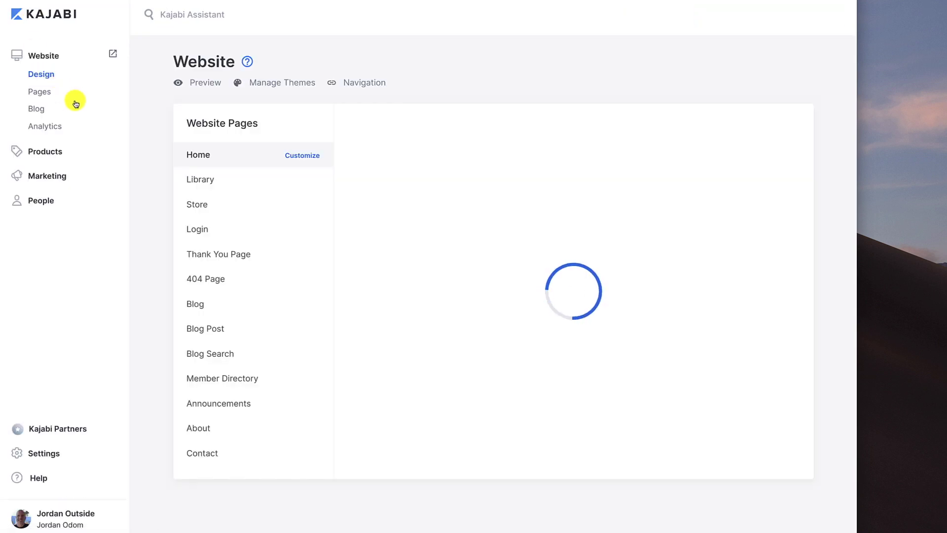
{"action": "left_click", "coordinate": [192, 303]}
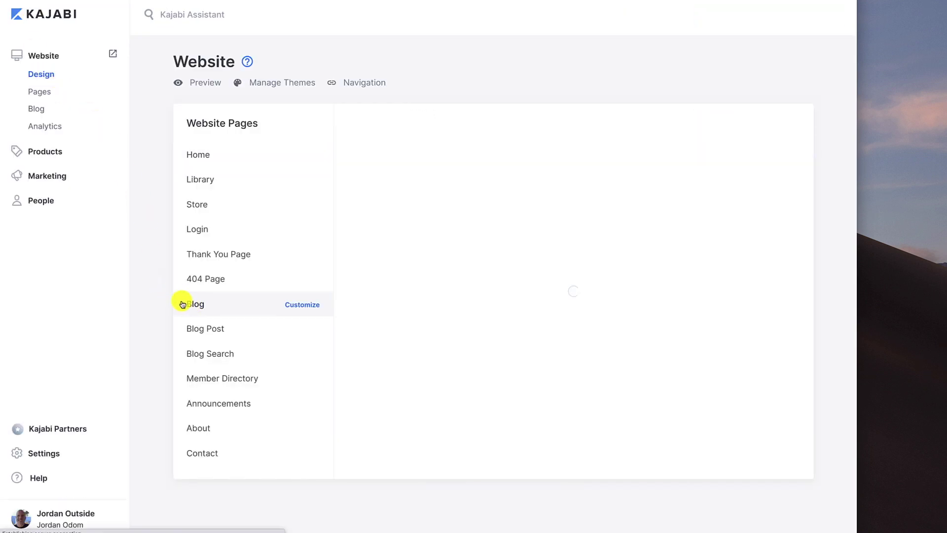